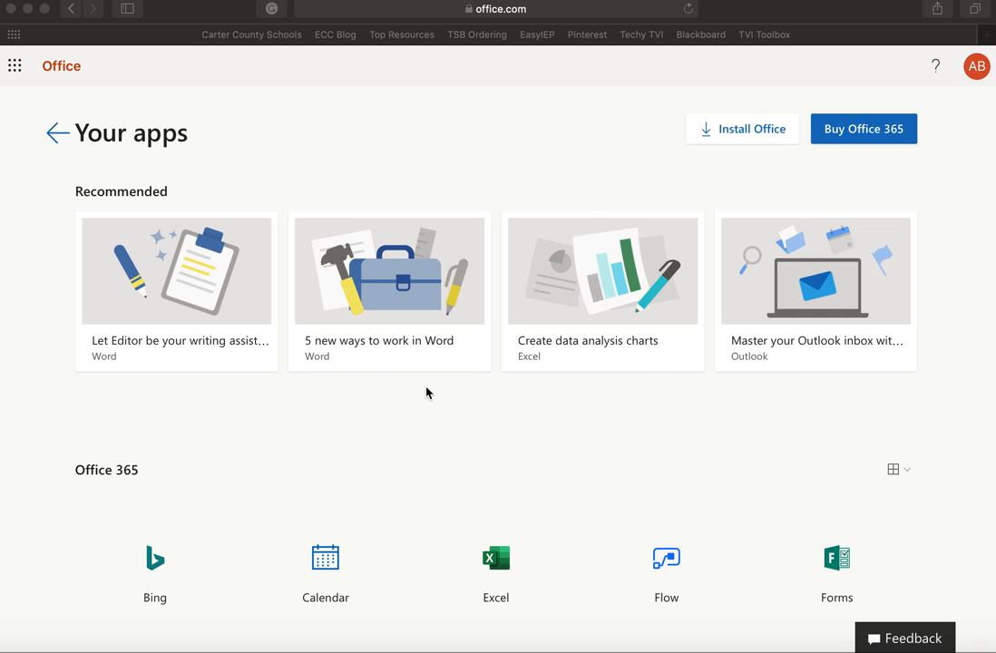
- Go from the Office home page to the full list of apps and open Forms
left_click(49, 136)
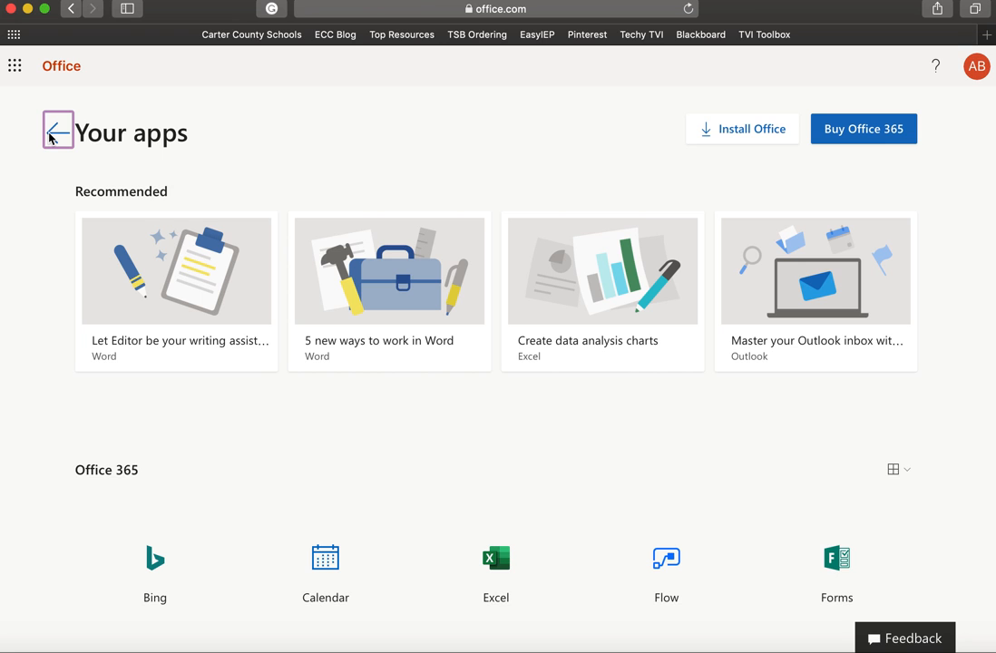
left_click(50, 136)
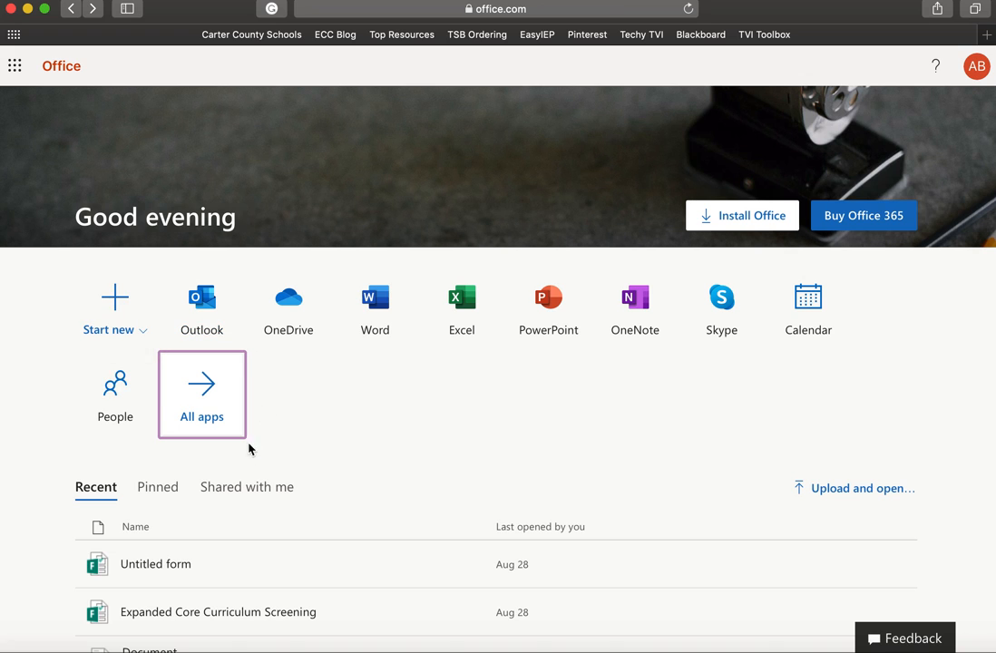
left_click(208, 392)
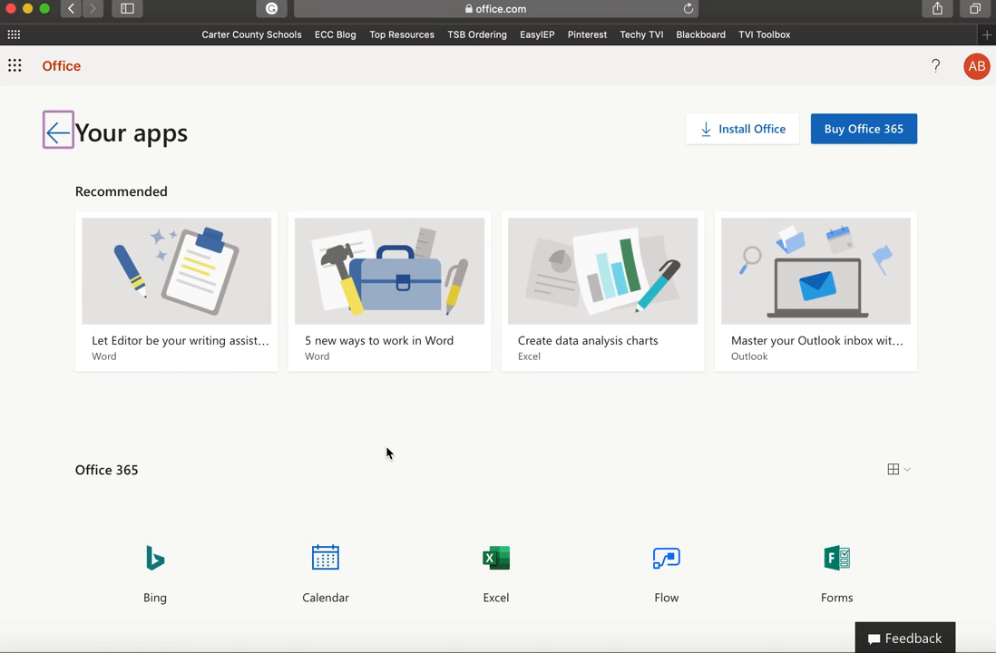
scroll(571, 449, "down", 5)
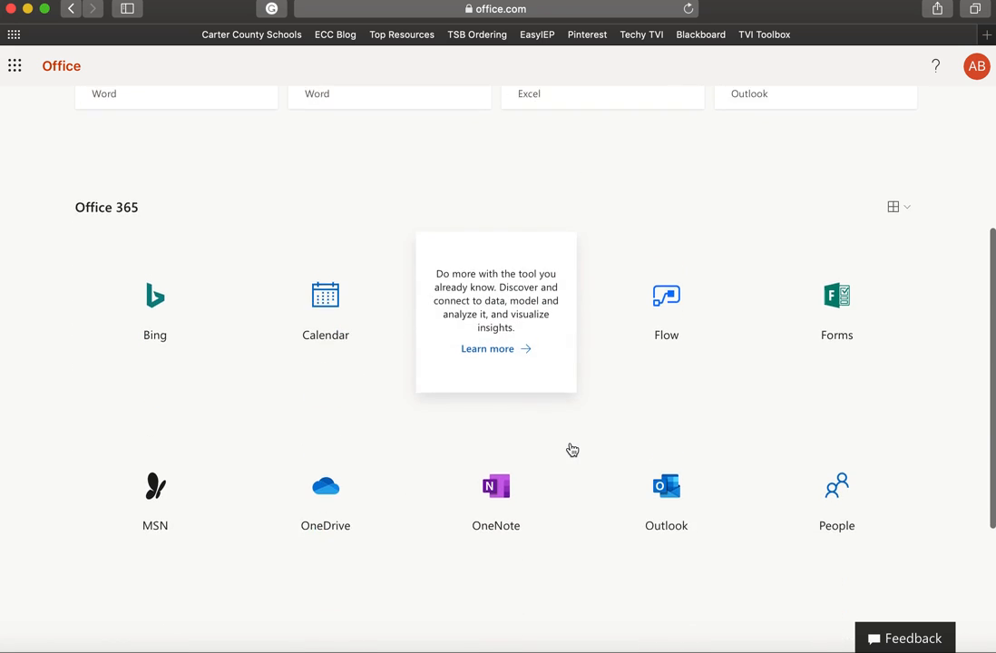
scroll(571, 449, "down", 1)
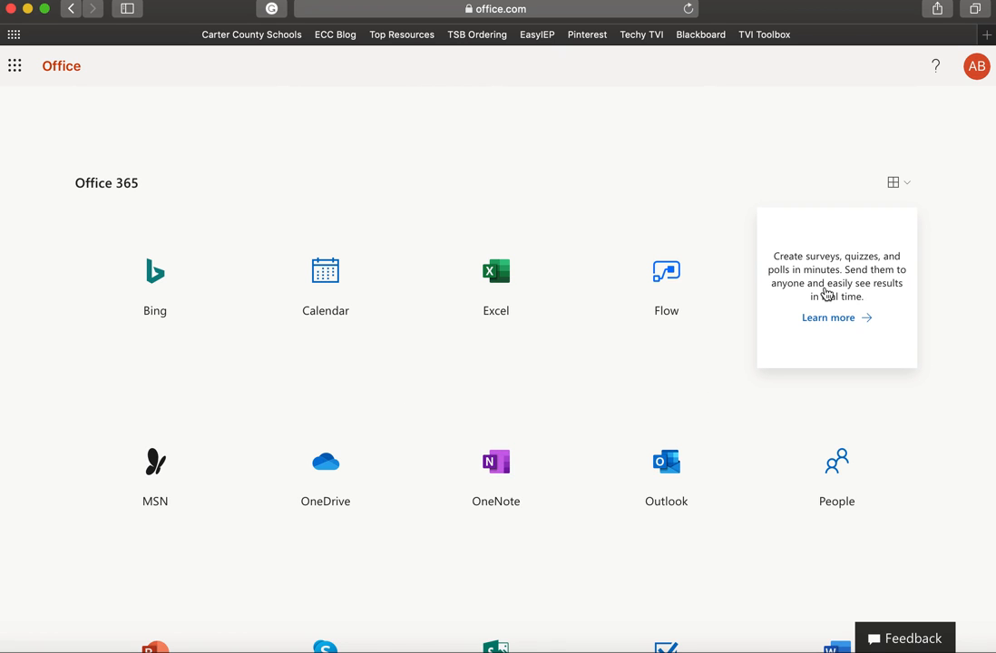
scroll(825, 291, "down", 2)
scroll(822, 291, "up", 1)
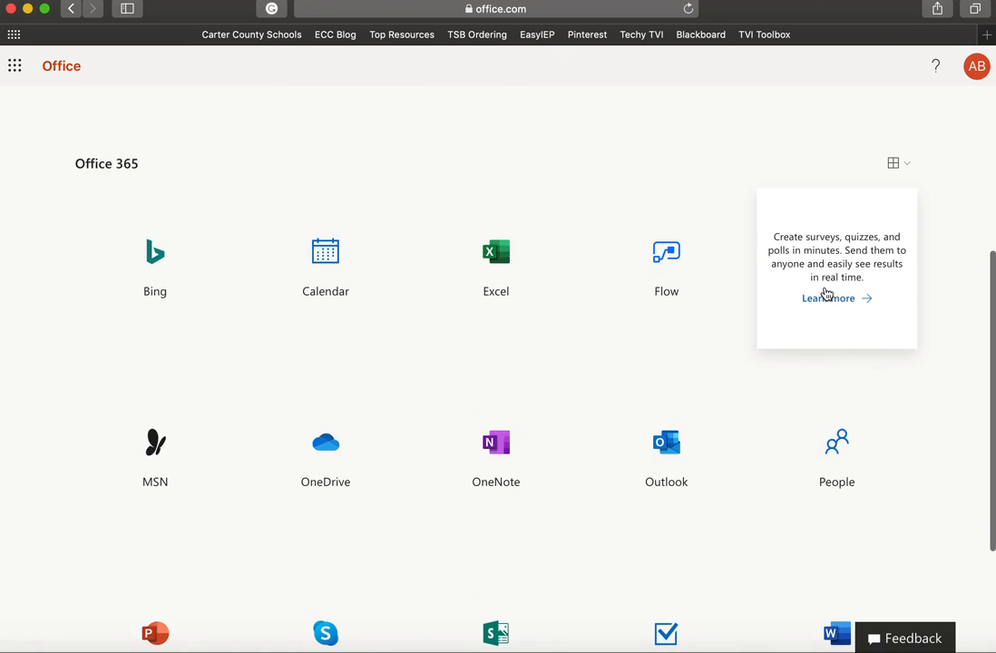
left_click(835, 267)
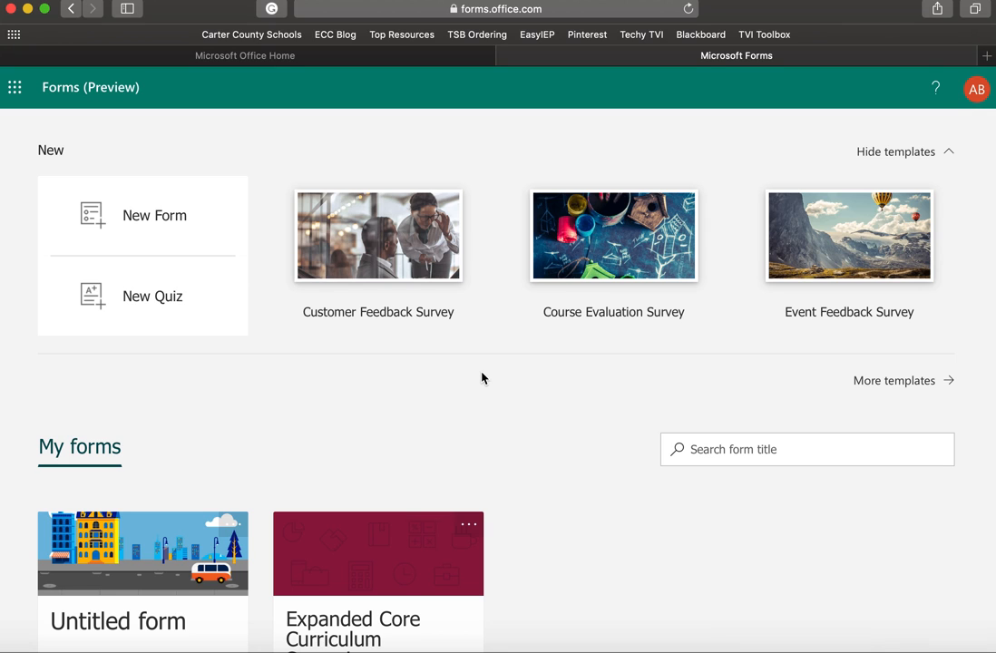
- Open the Expanded Core Curriculum Screening form and look over its questions
scroll(475, 384, "down", 5)
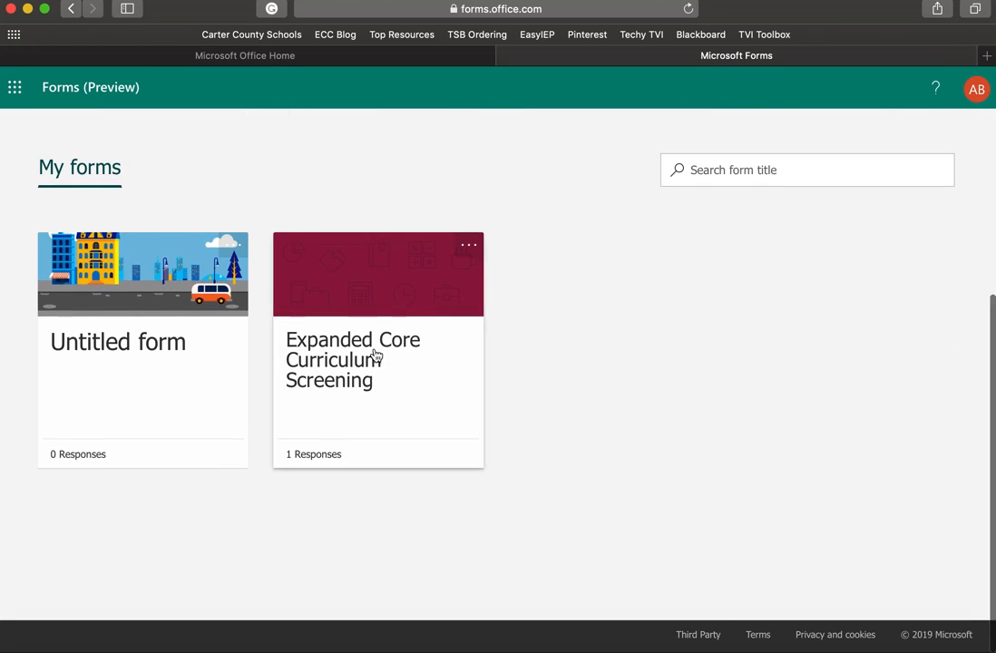
left_click(377, 355)
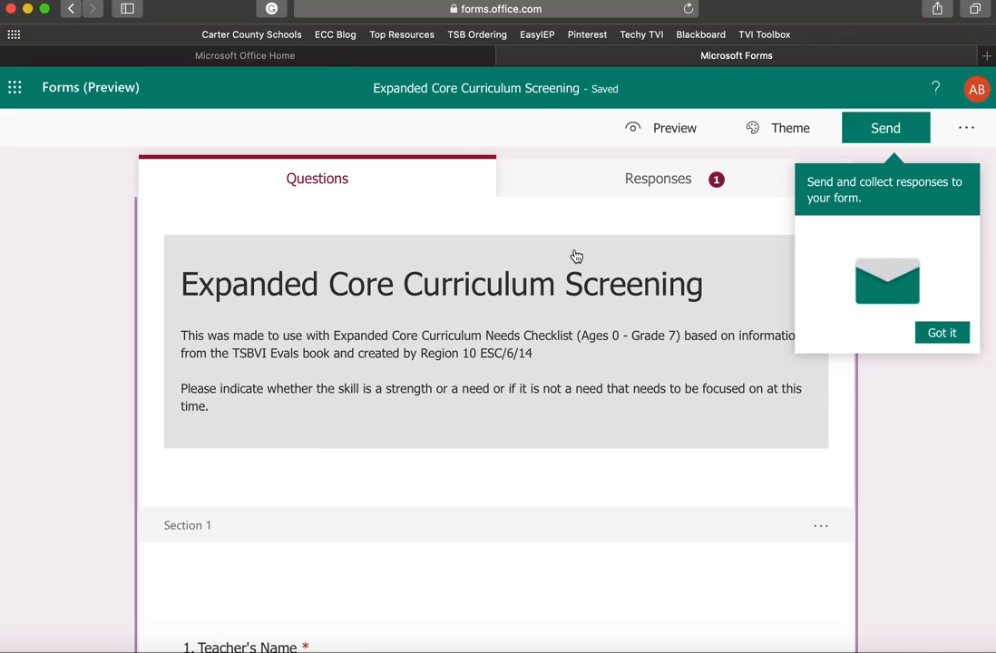
scroll(104, 405, "down", 4)
scroll(104, 404, "up", 4)
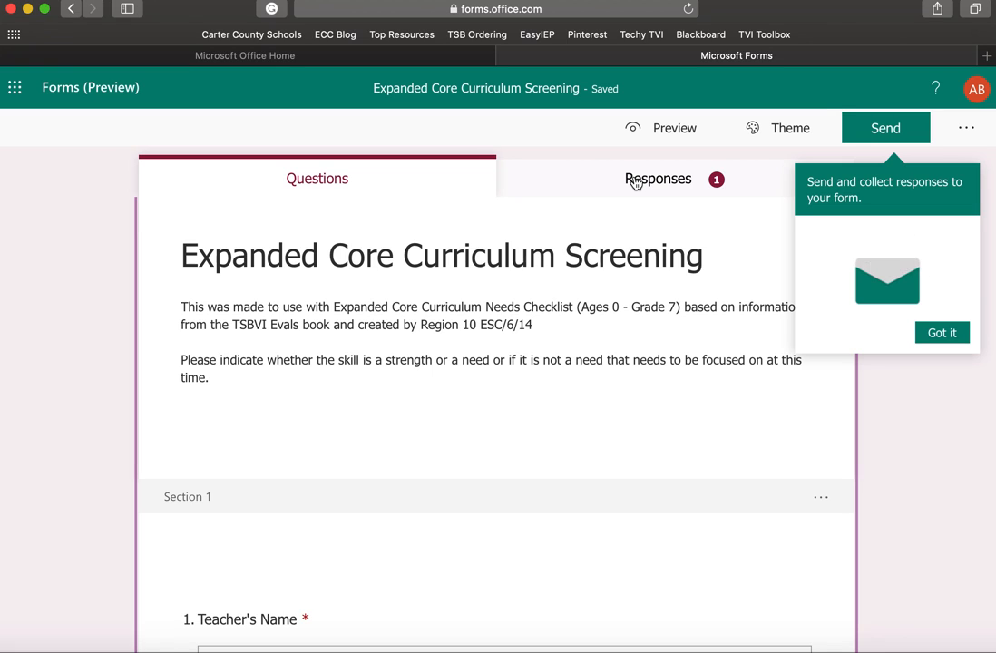
- Examine the response summary and per-question charts of the Expanded Core Curriculum Screening form, dismissing the tip about sending
left_click(635, 180)
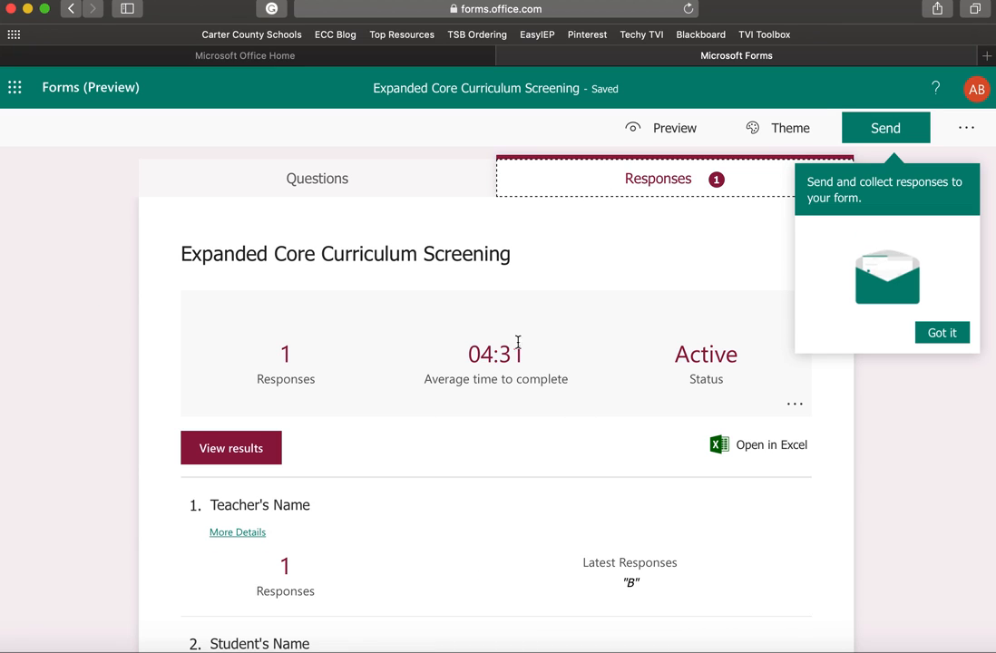
scroll(535, 350, "down", 8)
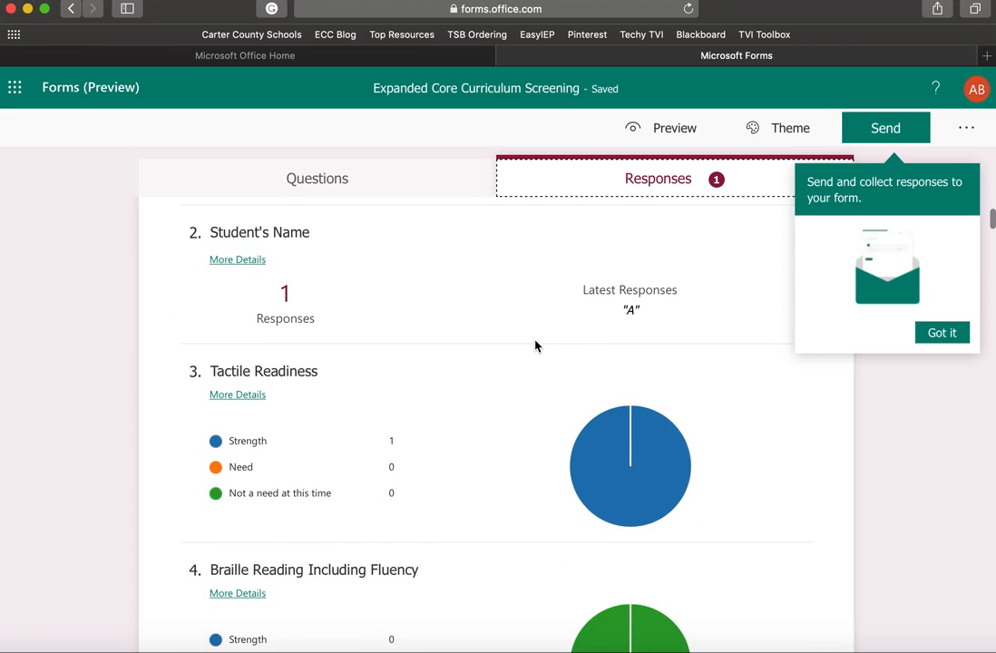
scroll(535, 350, "down", 2)
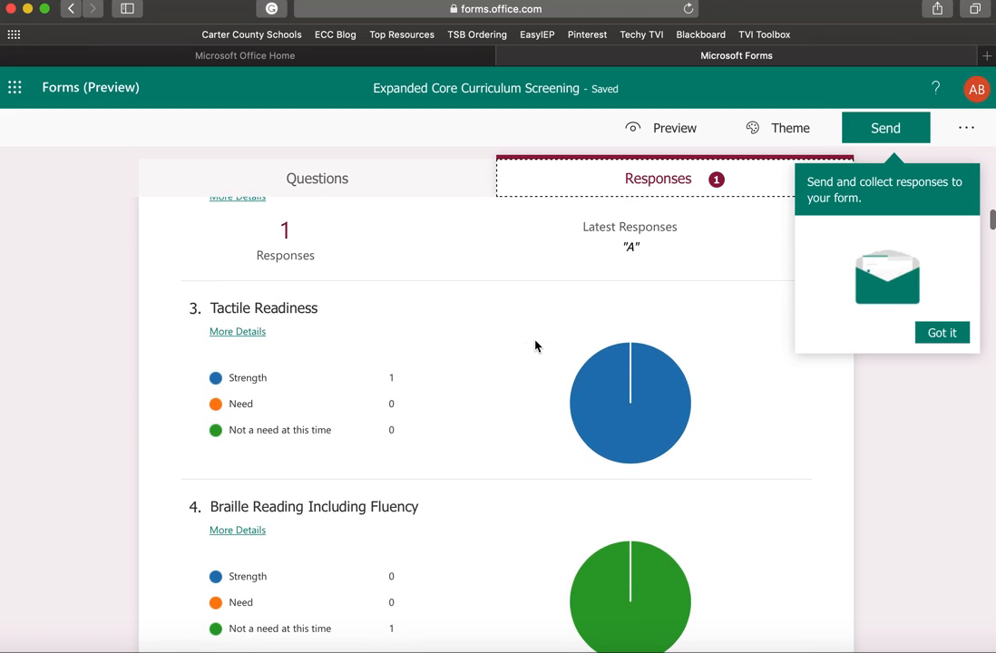
left_click(938, 334)
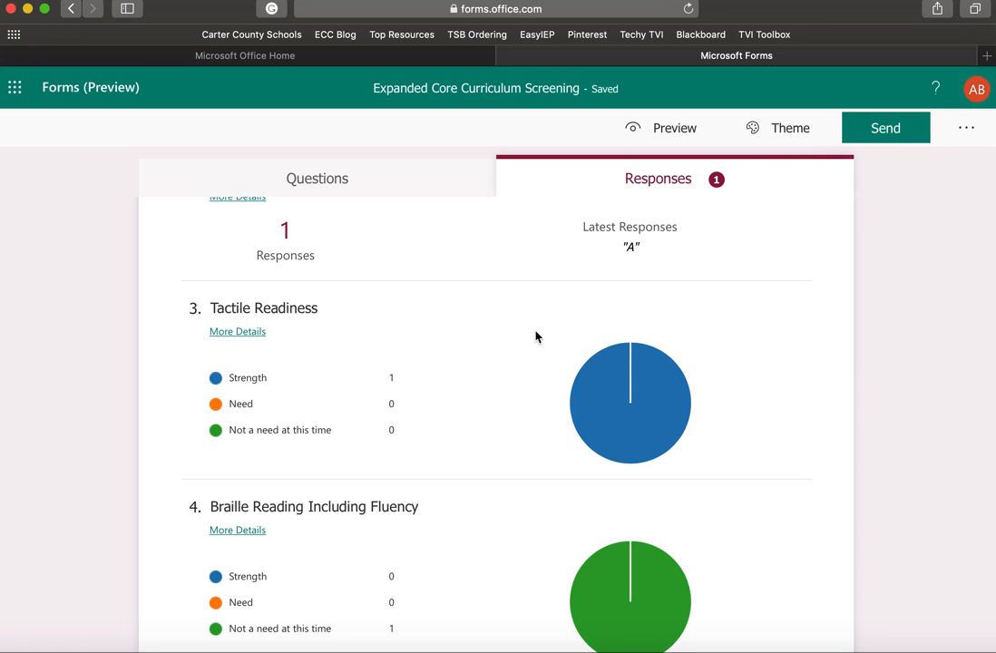
mouse_move(320, 404)
scroll(436, 455, "down", 10)
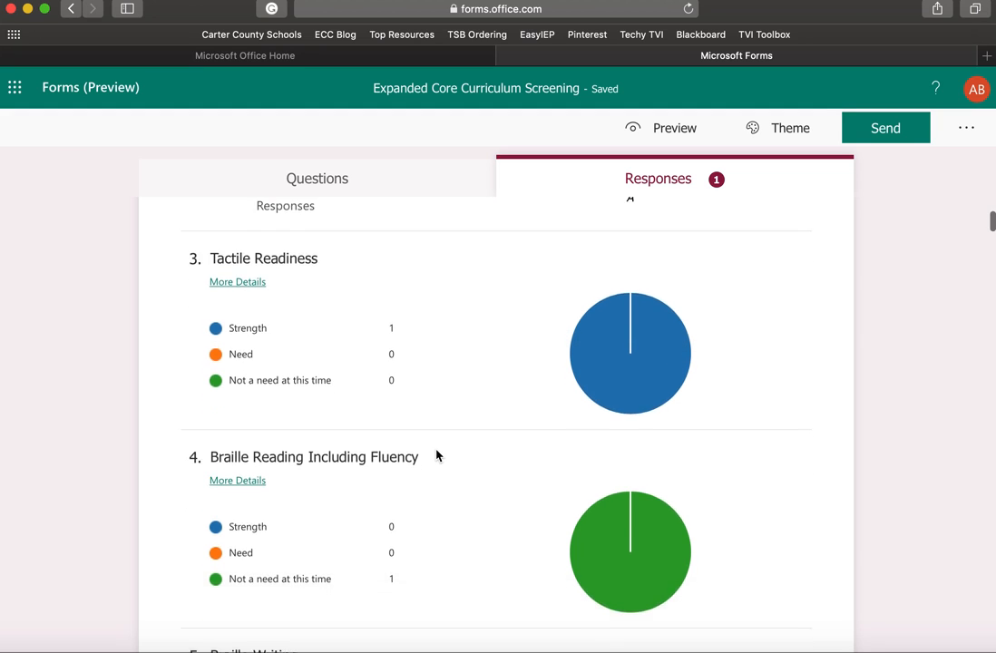
mouse_move(657, 370)
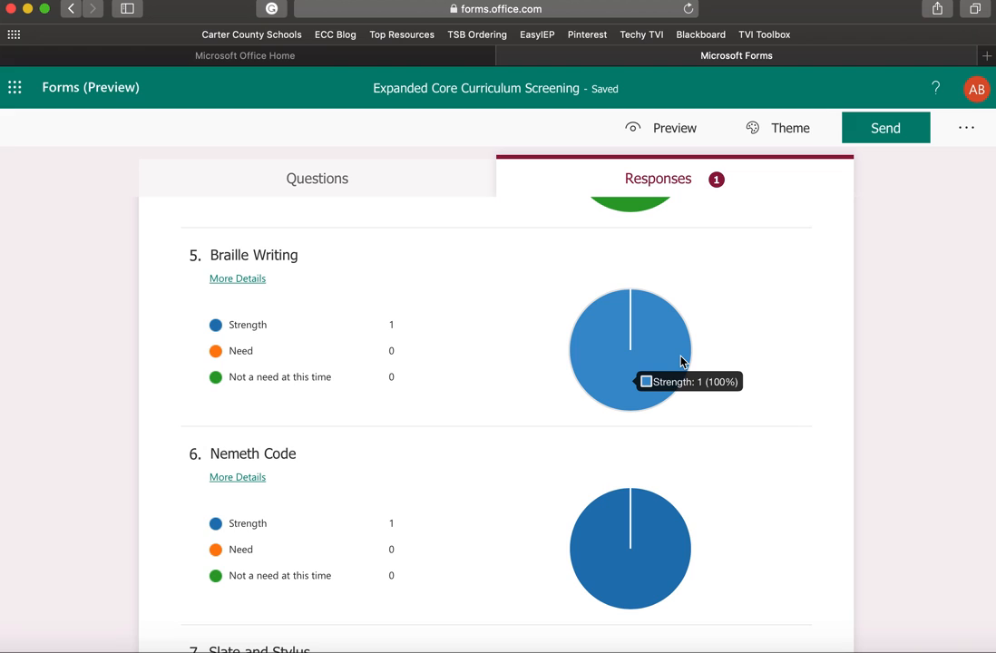
scroll(681, 360, "down", 5)
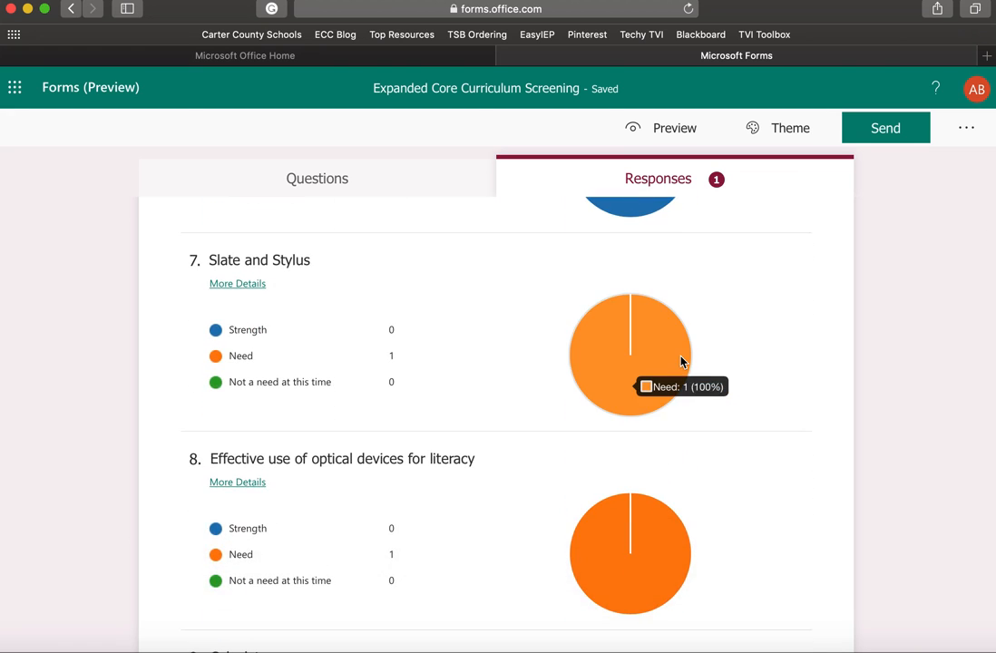
scroll(681, 361, "down", 15)
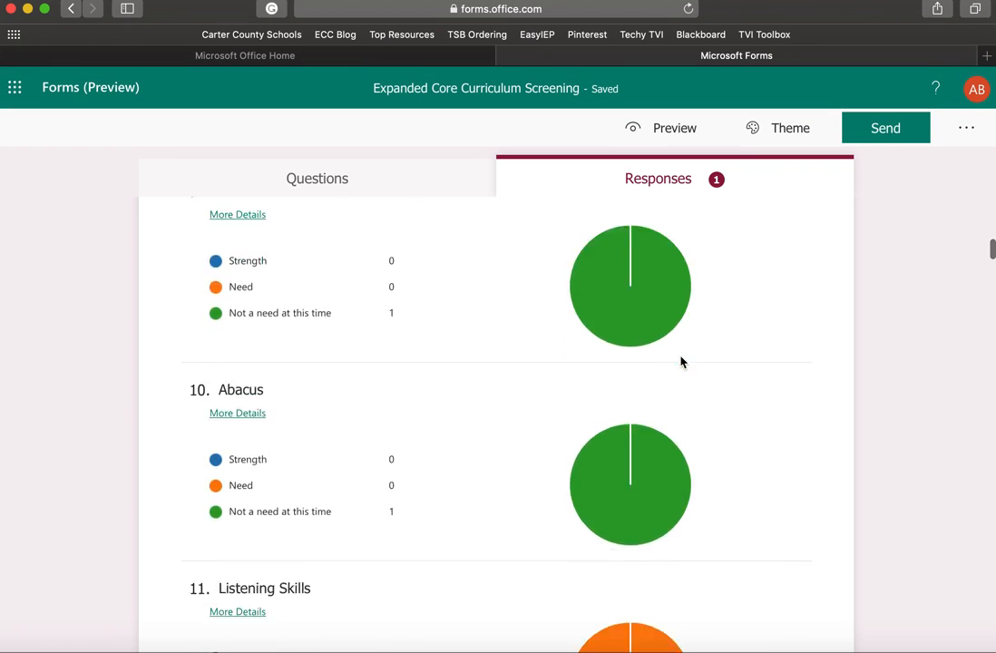
scroll(681, 361, "up", 20)
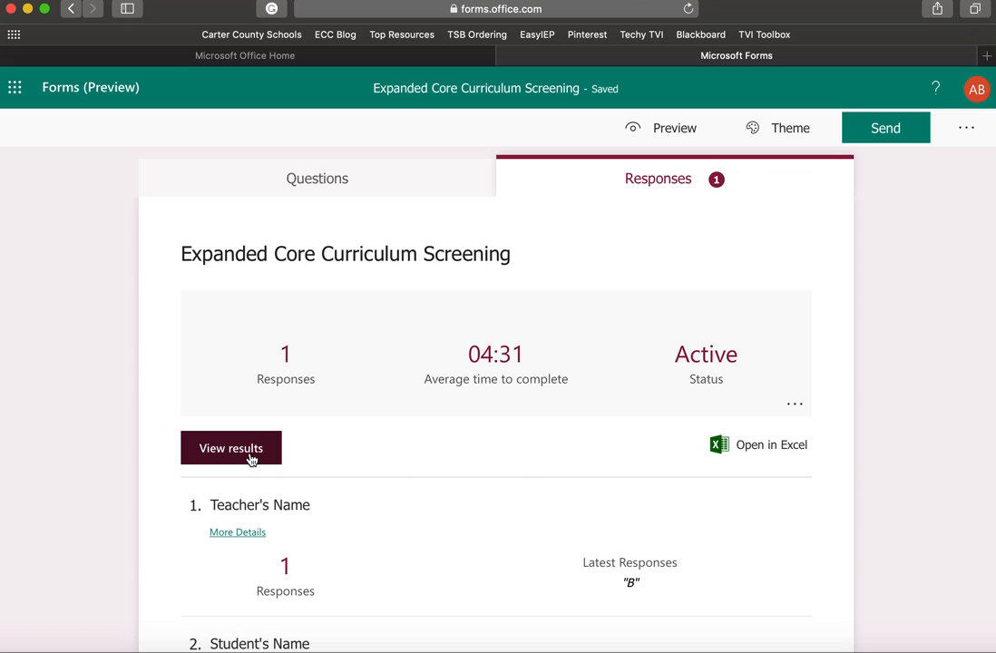
- Check the additional options for the collected responses, then go back to the form's questions
left_click(793, 406)
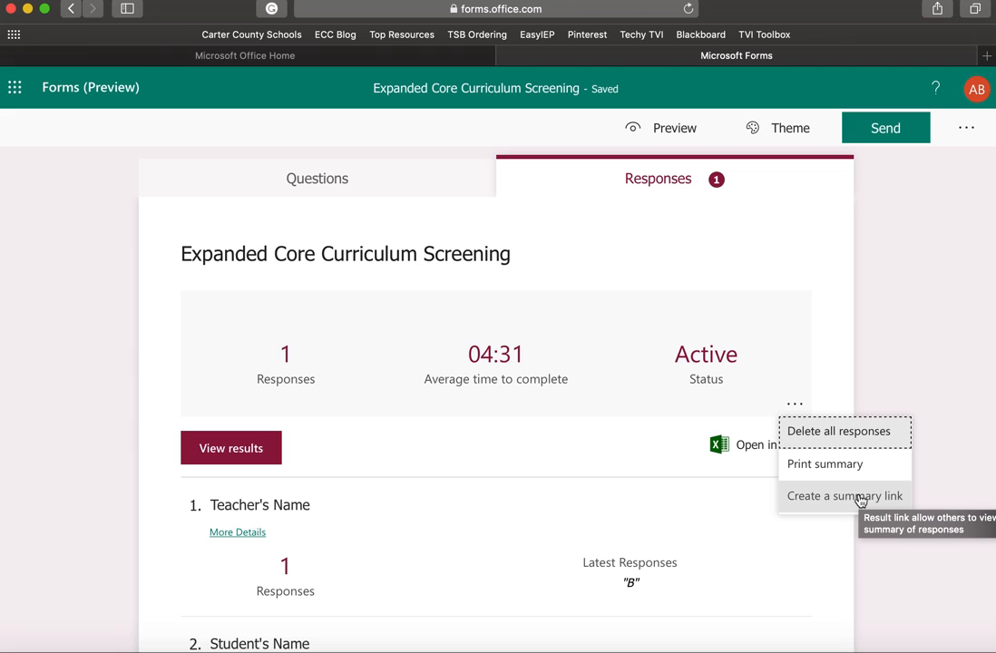
left_click(390, 193)
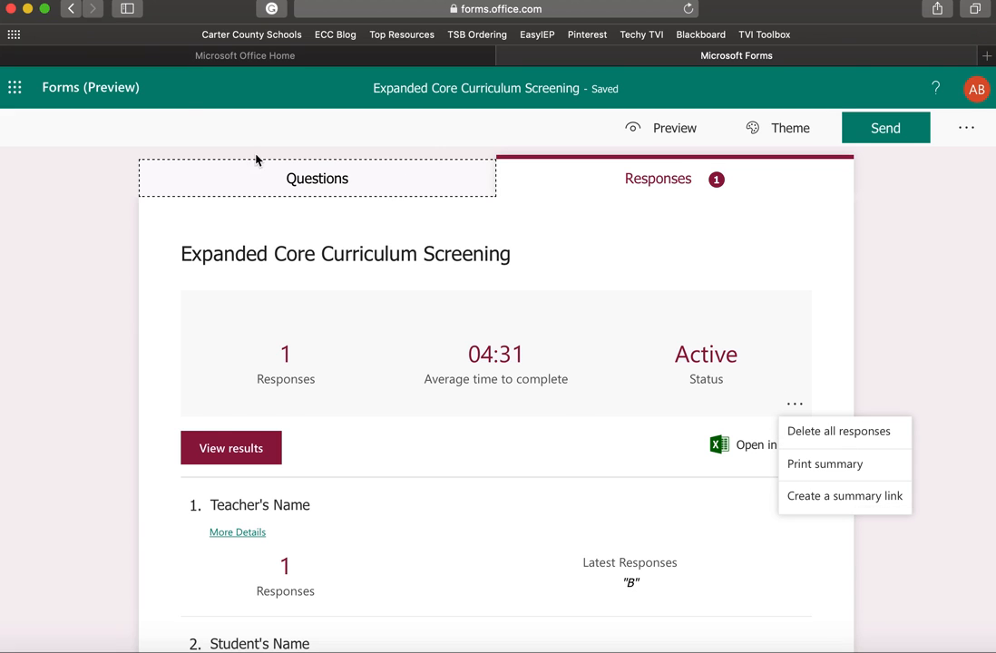
left_click(13, 87)
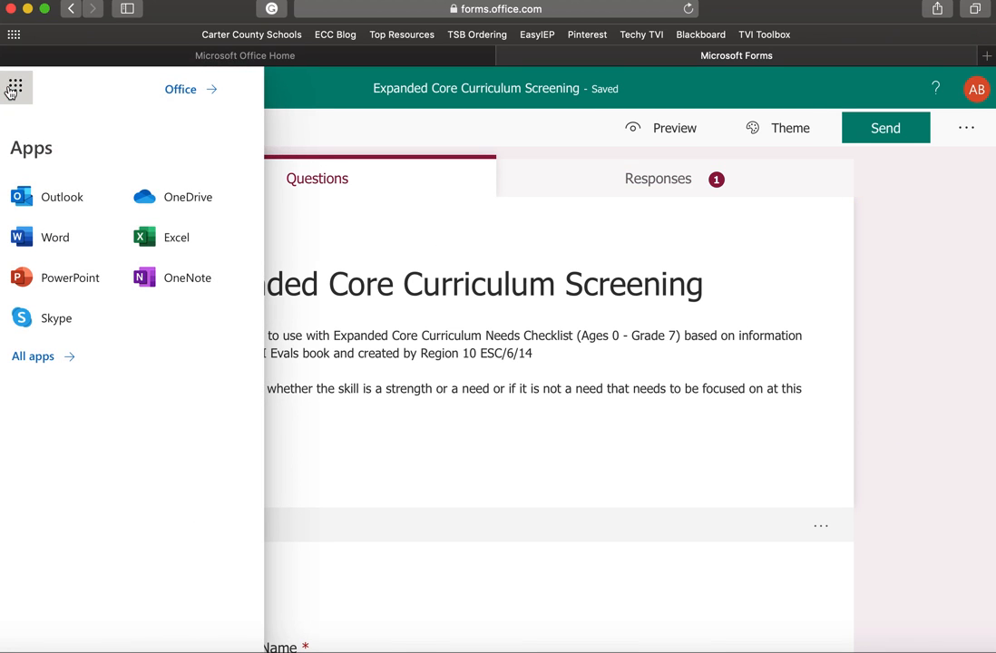
left_click(371, 129)
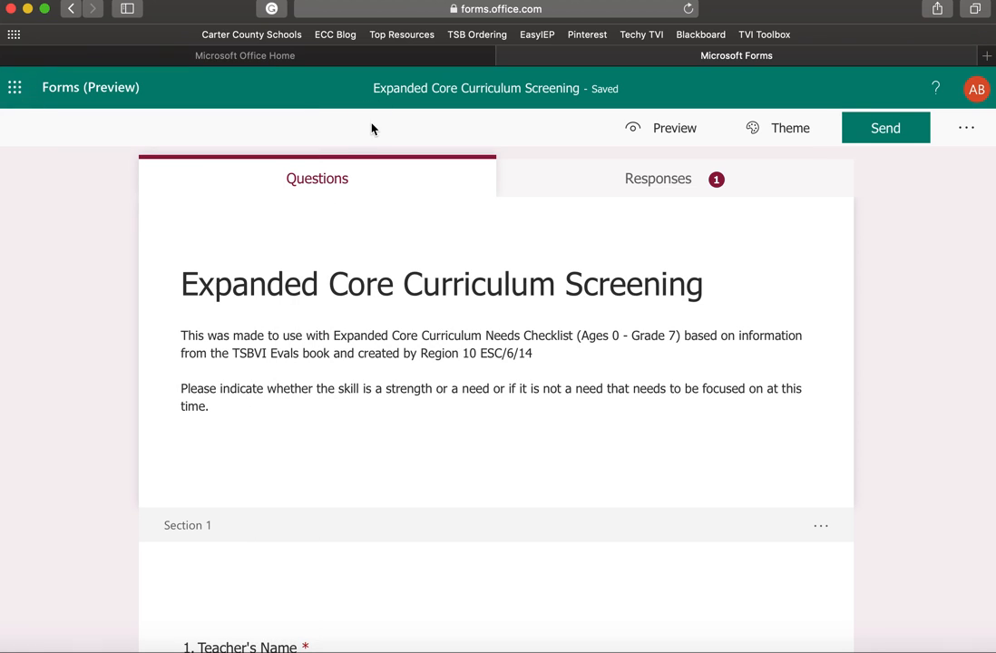
- Return to the My forms overview and create a new blank form
left_click(71, 9)
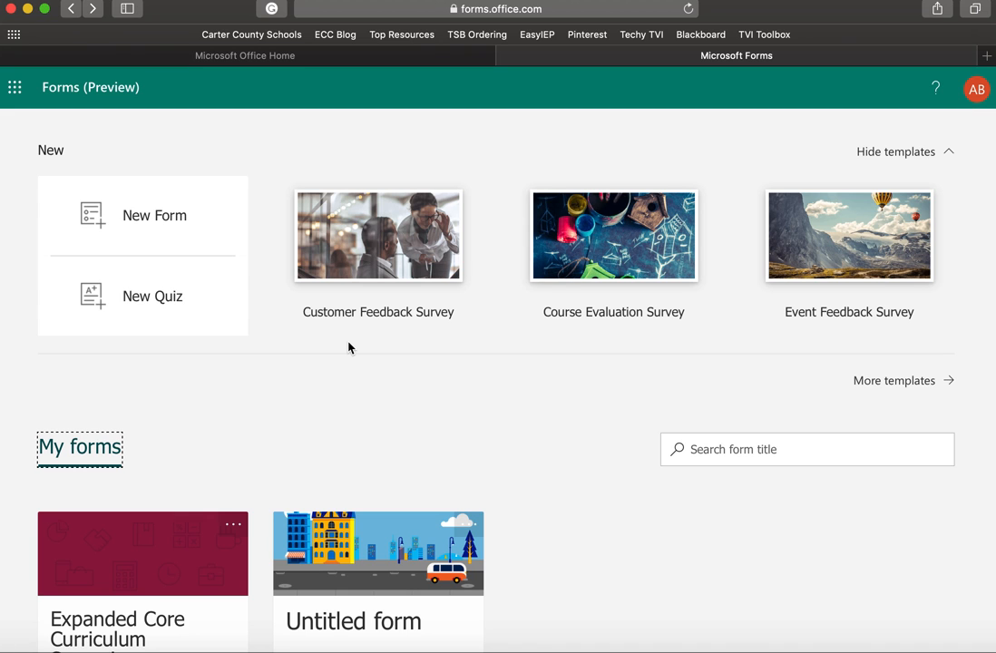
scroll(349, 347, "down", 4)
scroll(348, 347, "up", 3)
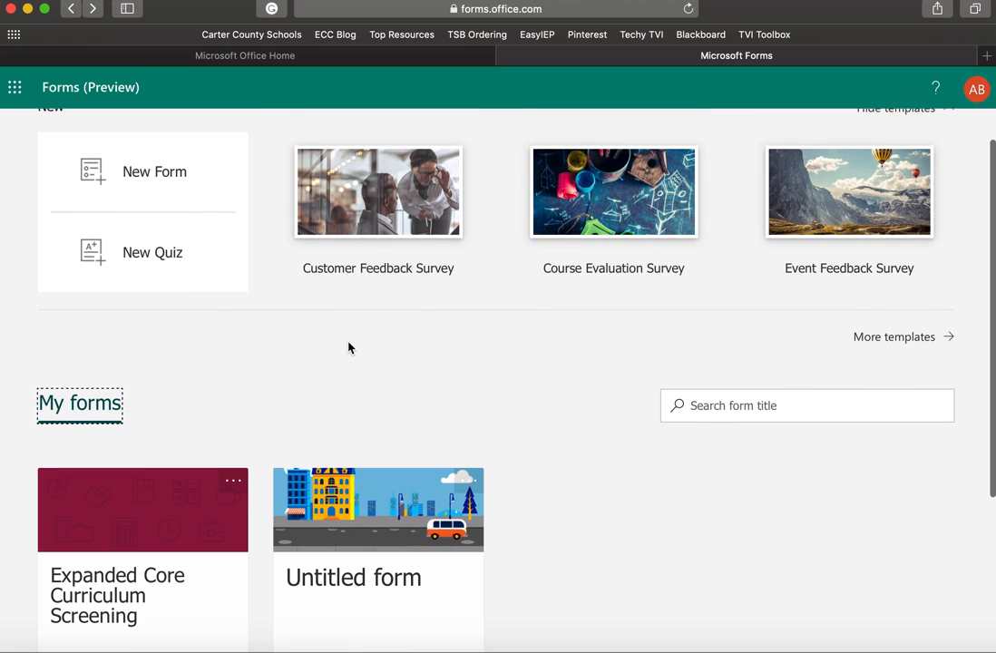
left_click(131, 172)
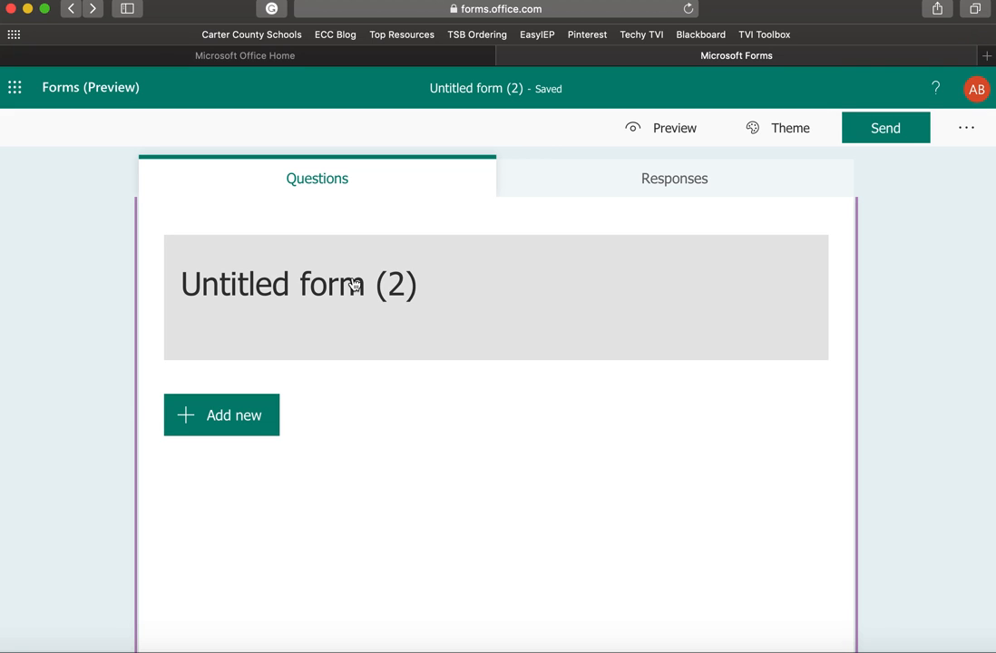
- Title the new form "Tutorial" and place the cursor in its description
left_click(354, 285)
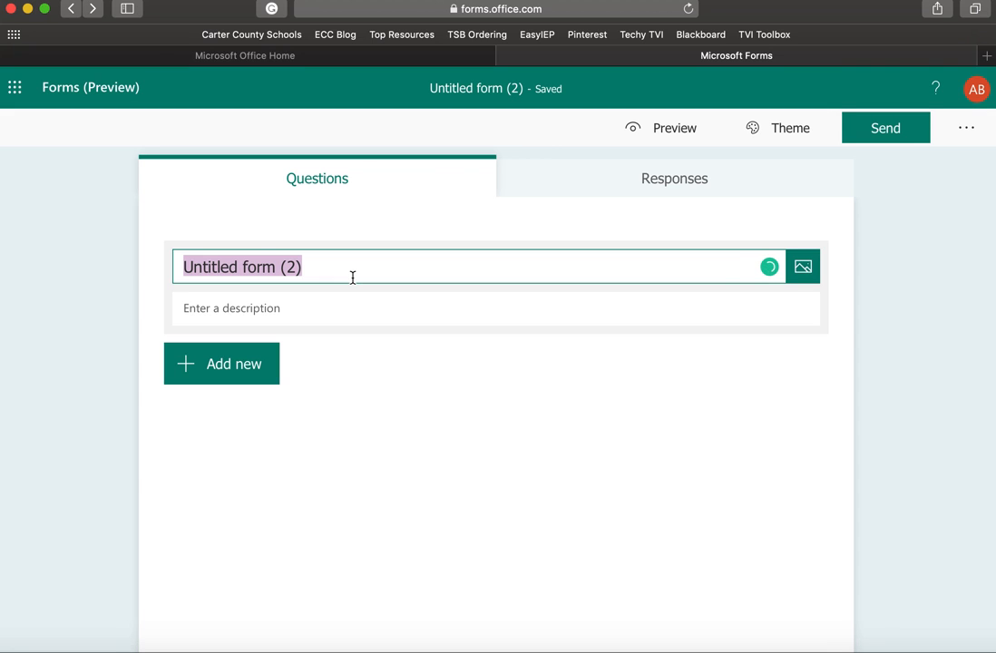
type("Tr")
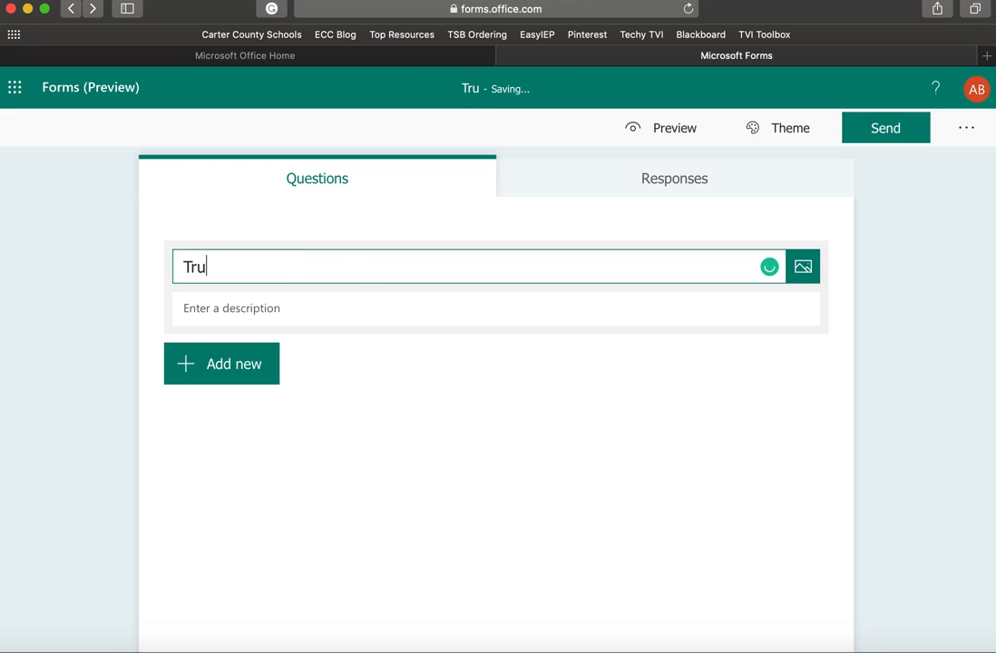
key("BackSpace")
type("utorial")
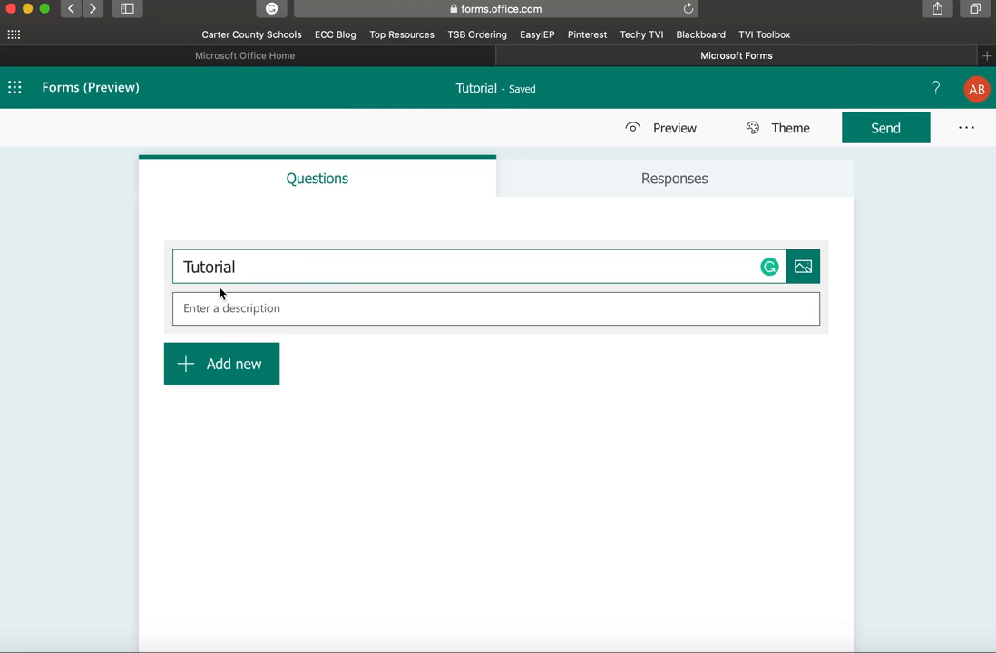
left_click(398, 297)
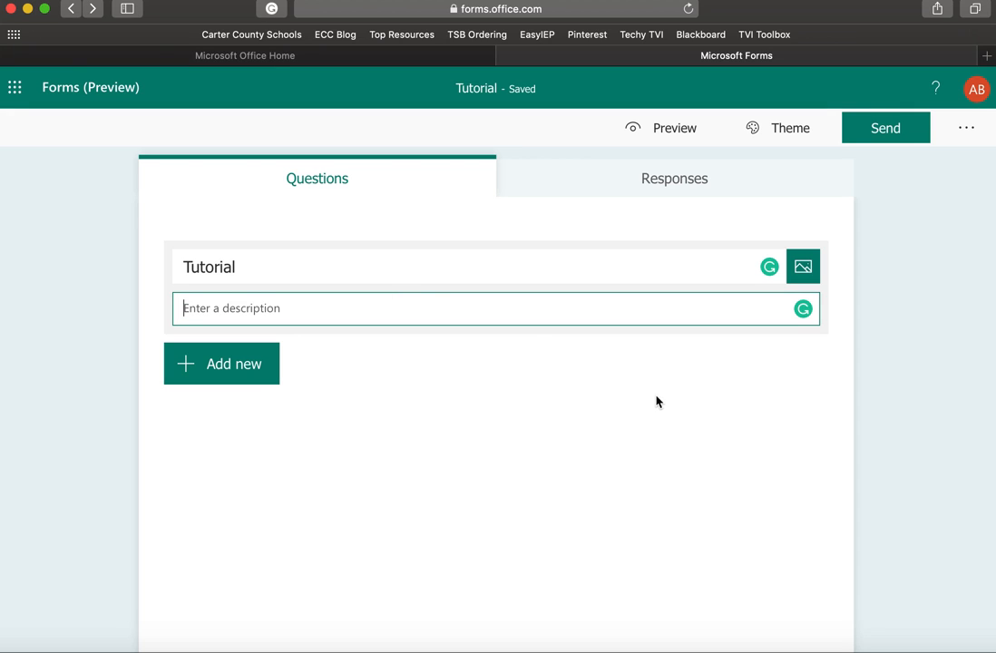
- Open the image picker for the form's header and search the web images for "bunny"
left_click(805, 267)
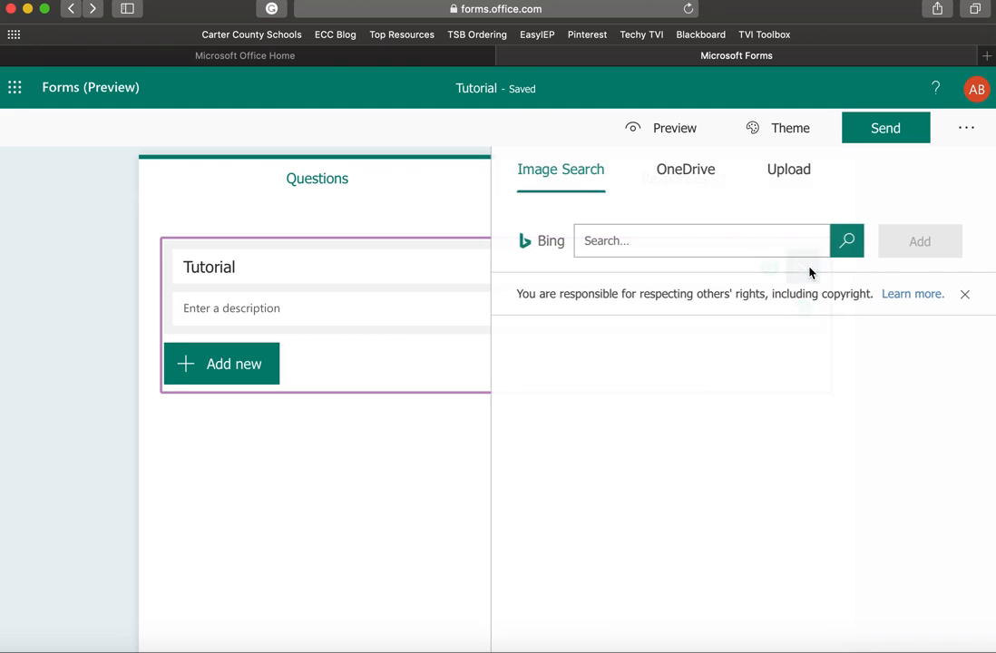
left_click(653, 234)
type("bunny")
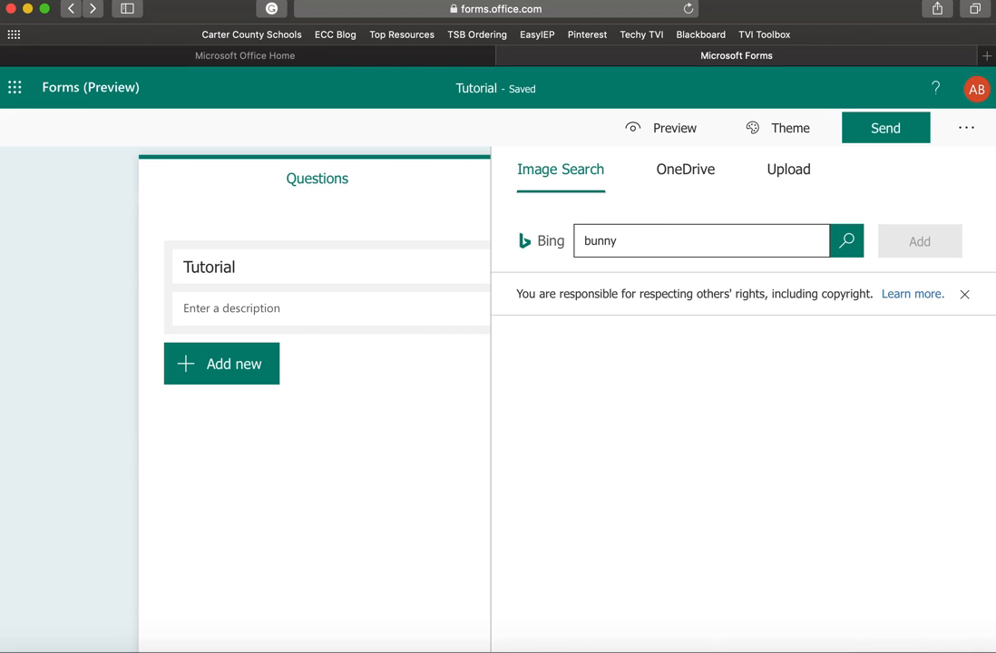
key("Return")
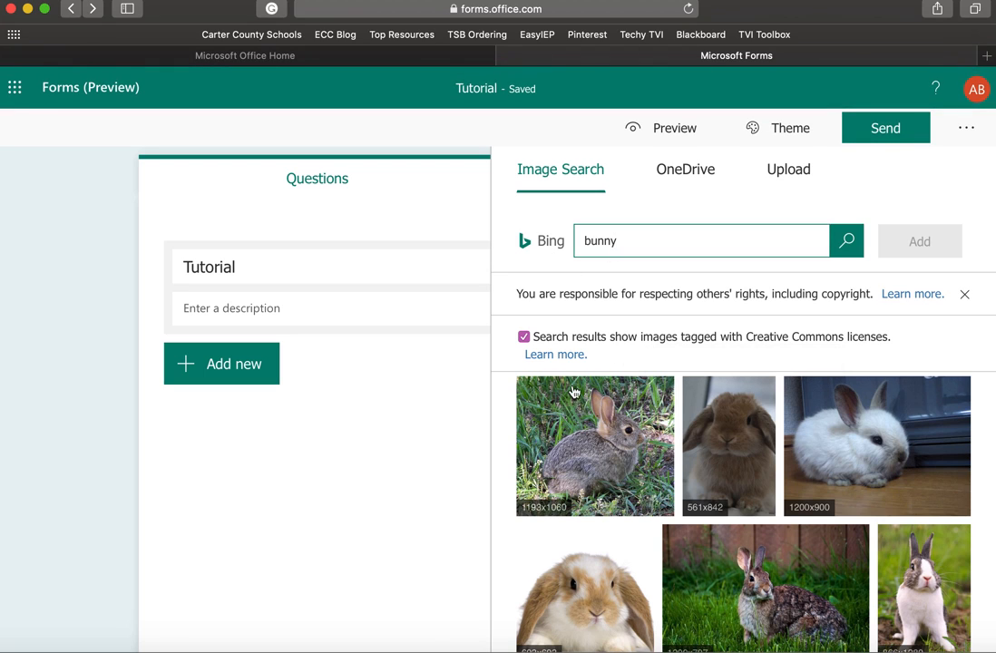
- Try to add the picture of the bunny with a green bow tie as the form's header image
scroll(509, 389, "down", 1)
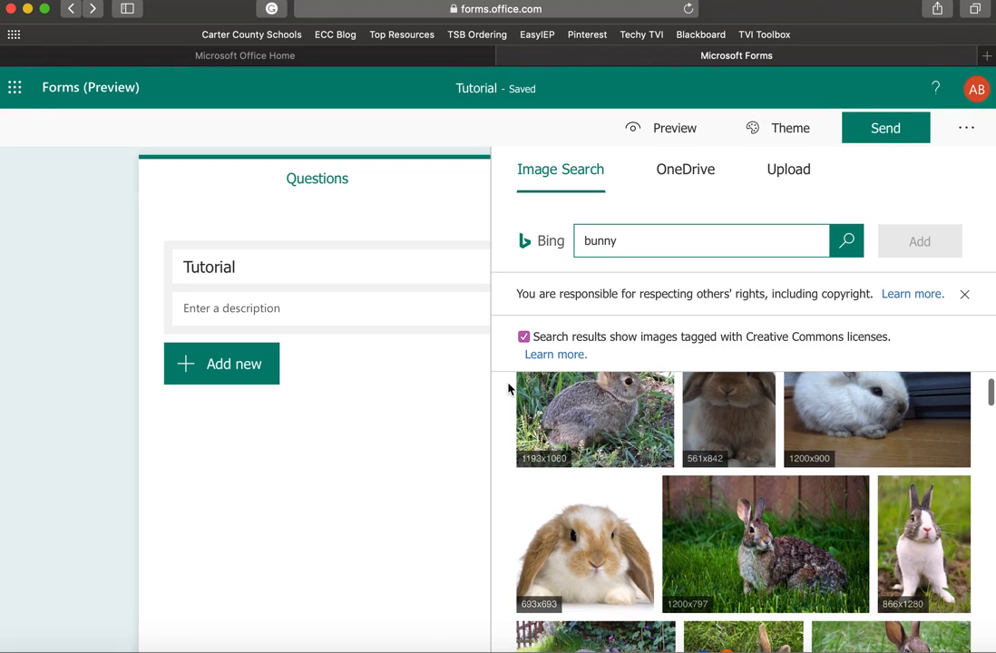
scroll(508, 388, "down", 5)
scroll(509, 388, "down", 5)
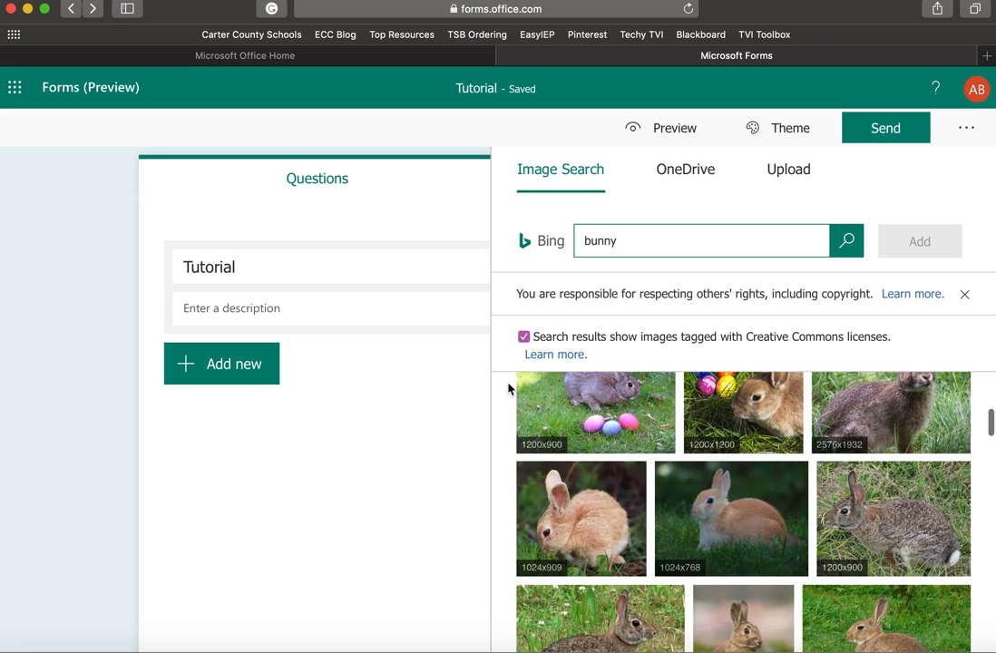
left_click(625, 410)
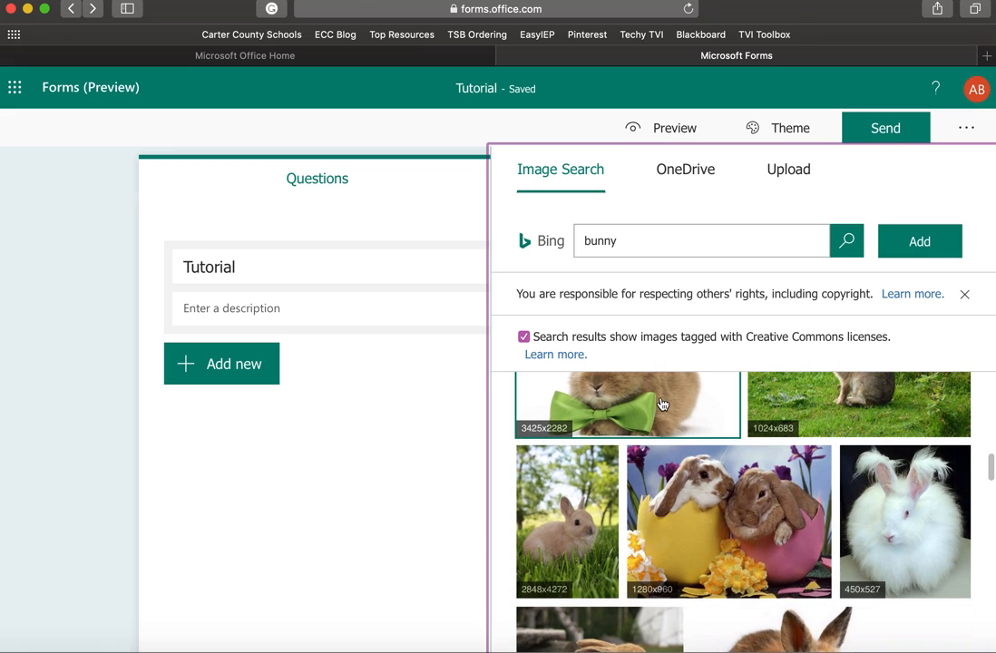
left_click(934, 240)
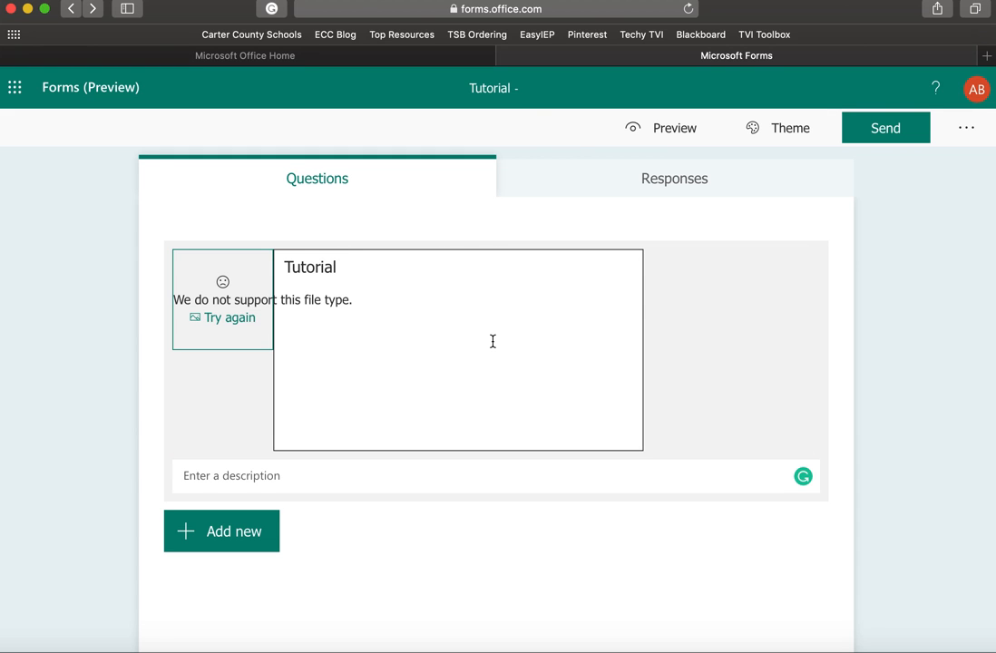
- Retry the header image with the 693x693 picture of the brown and white lop-eared bunny
left_click(229, 320)
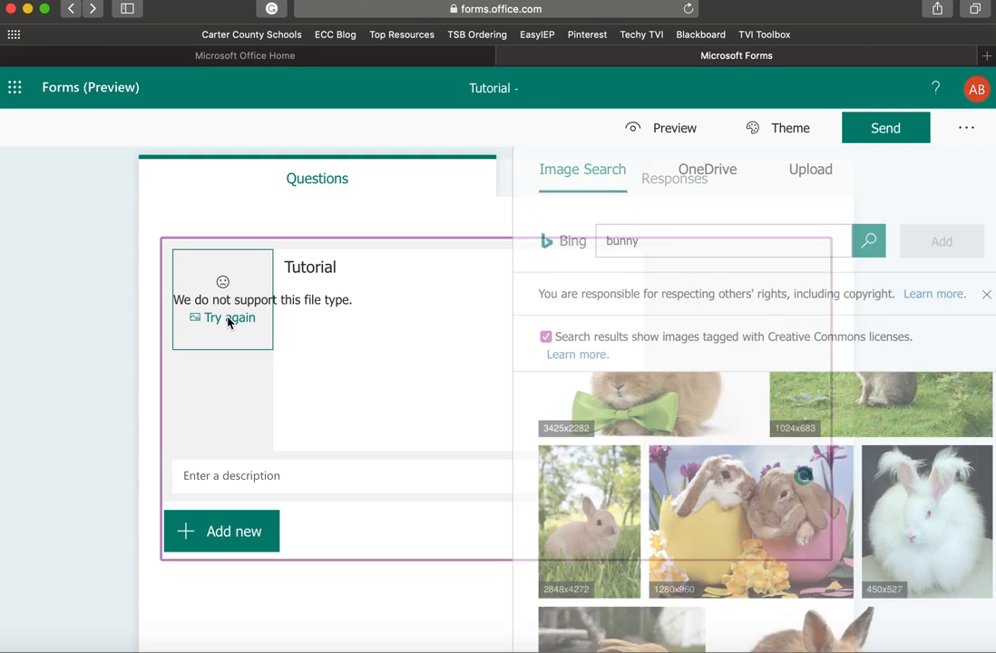
scroll(727, 498, "down", 5)
scroll(727, 498, "down", 5)
left_click(594, 550)
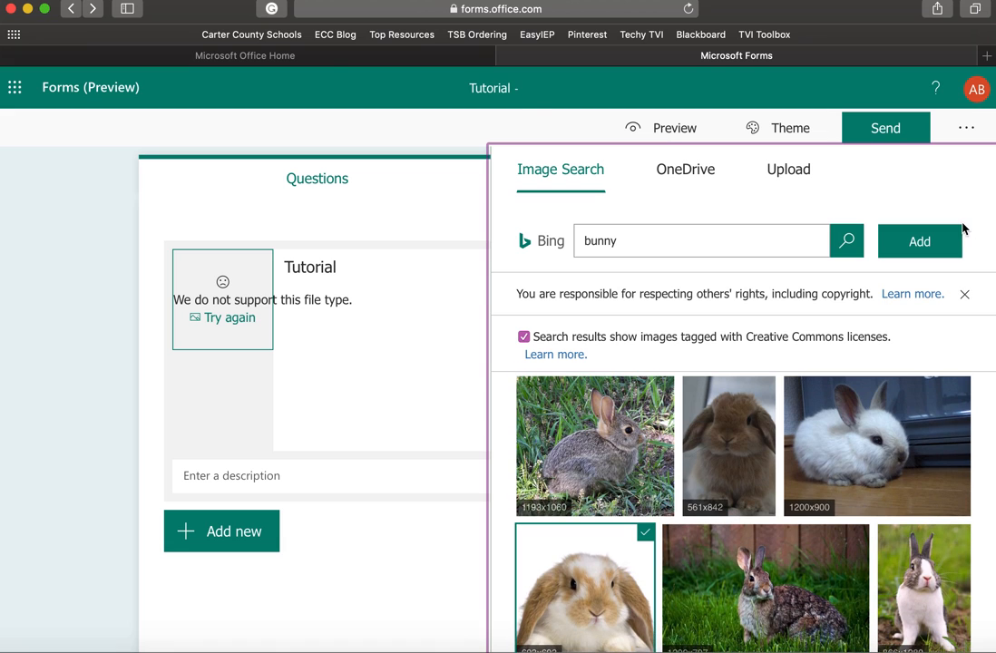
left_click(942, 241)
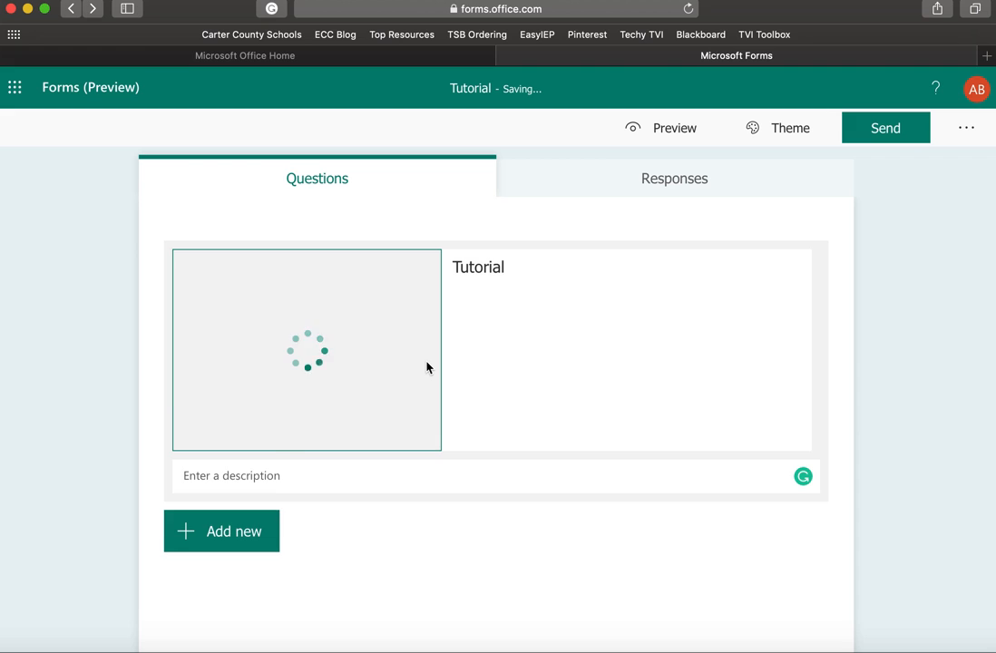
left_click(354, 293)
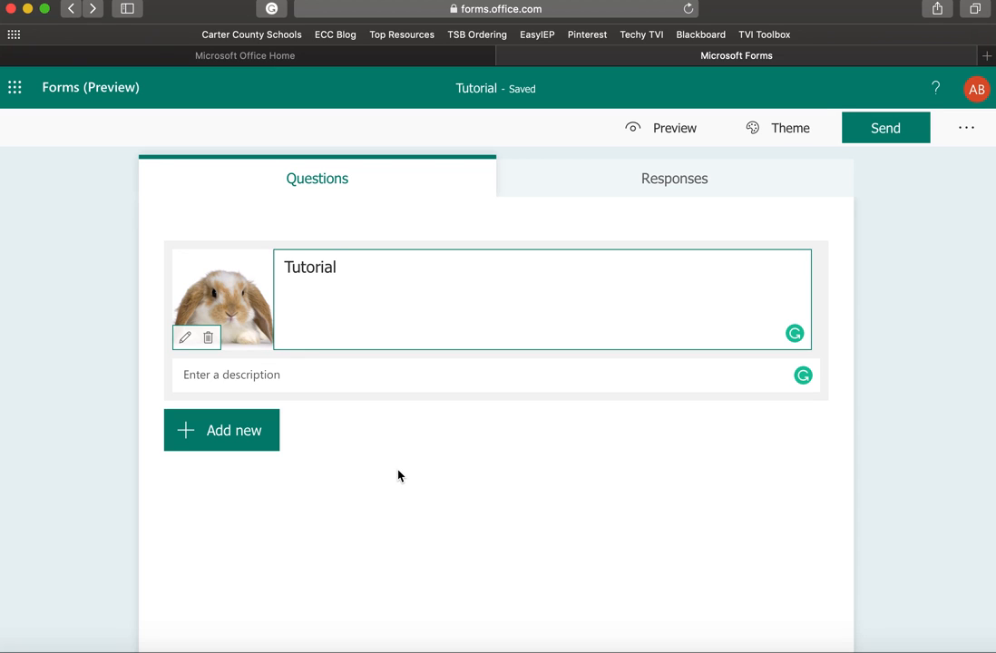
- Add a text question to the form and title it "Respondent's Name"
left_click(222, 435)
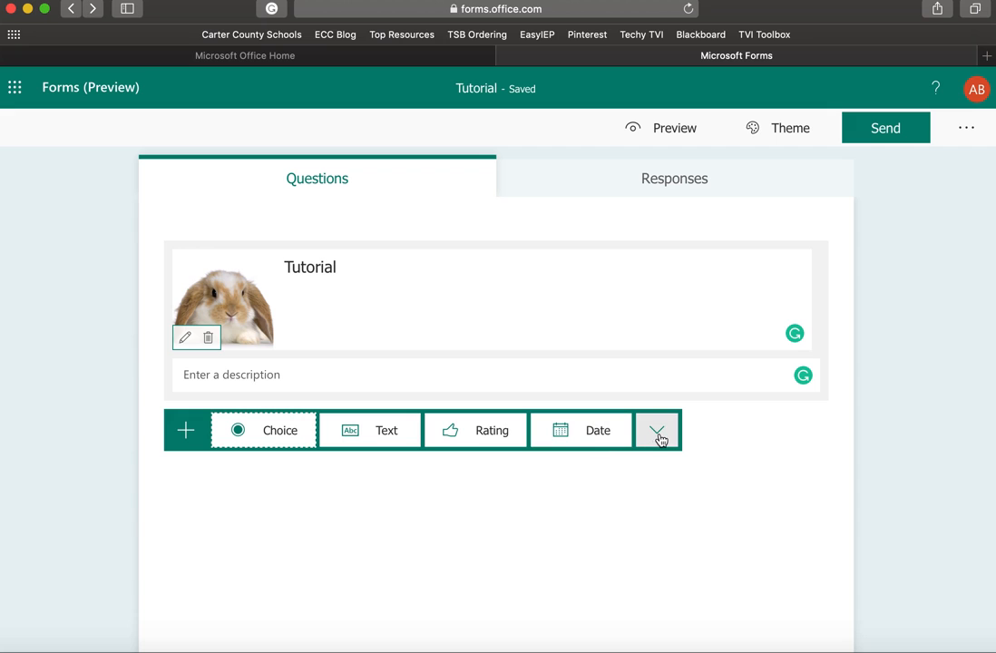
left_click(389, 438)
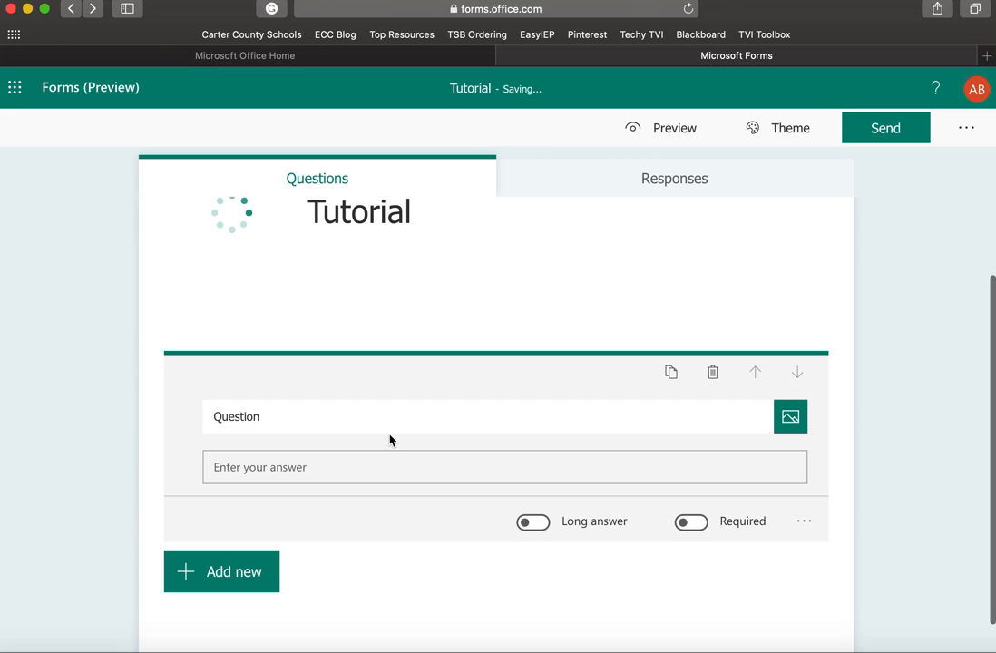
left_click(378, 423)
double_click(378, 423)
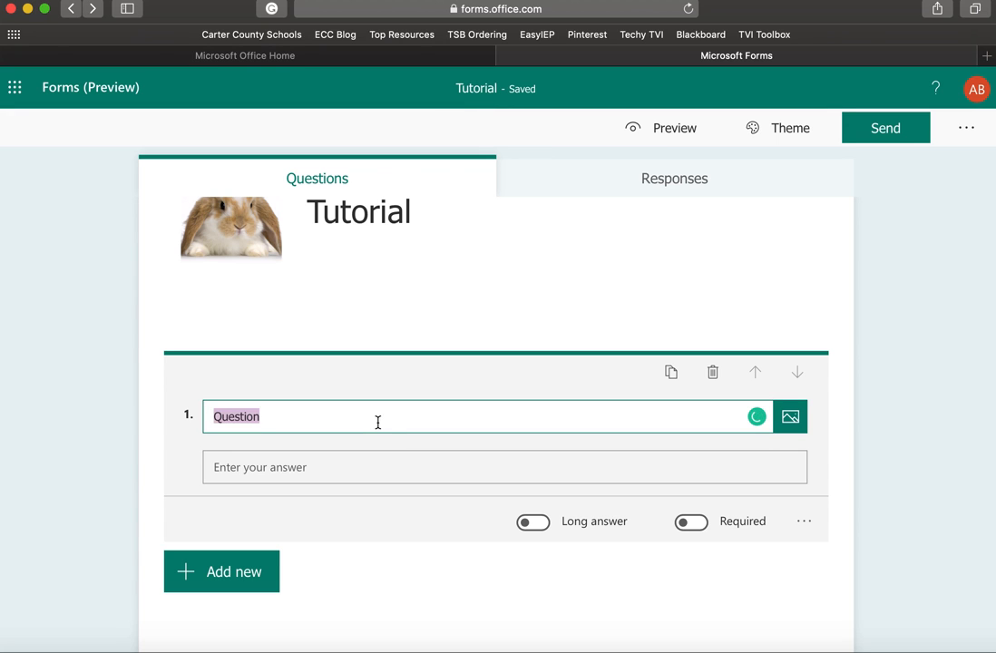
type("Respon")
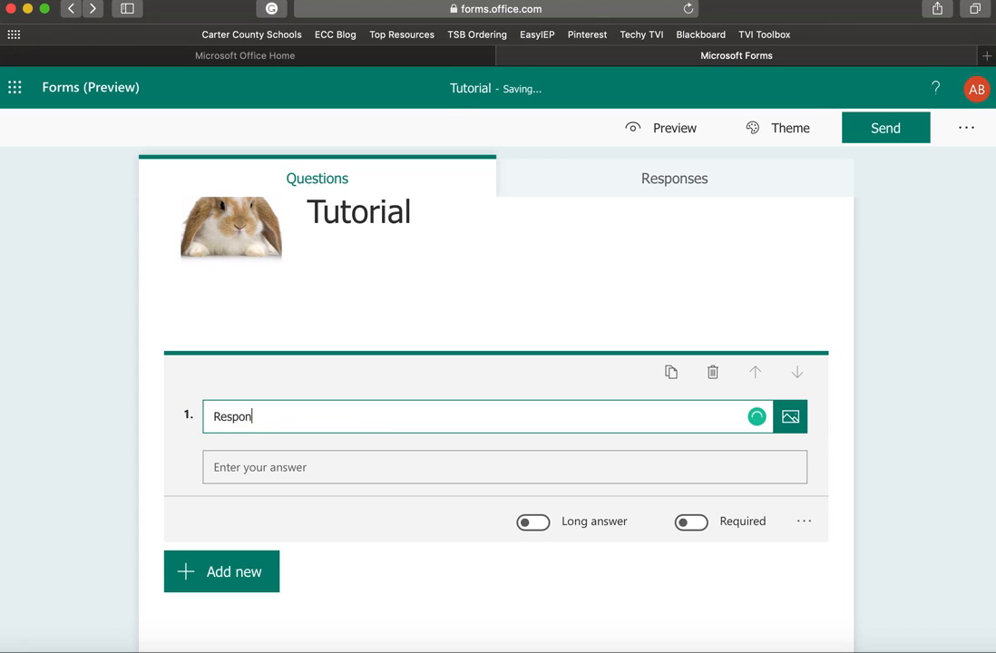
type("dent's Name")
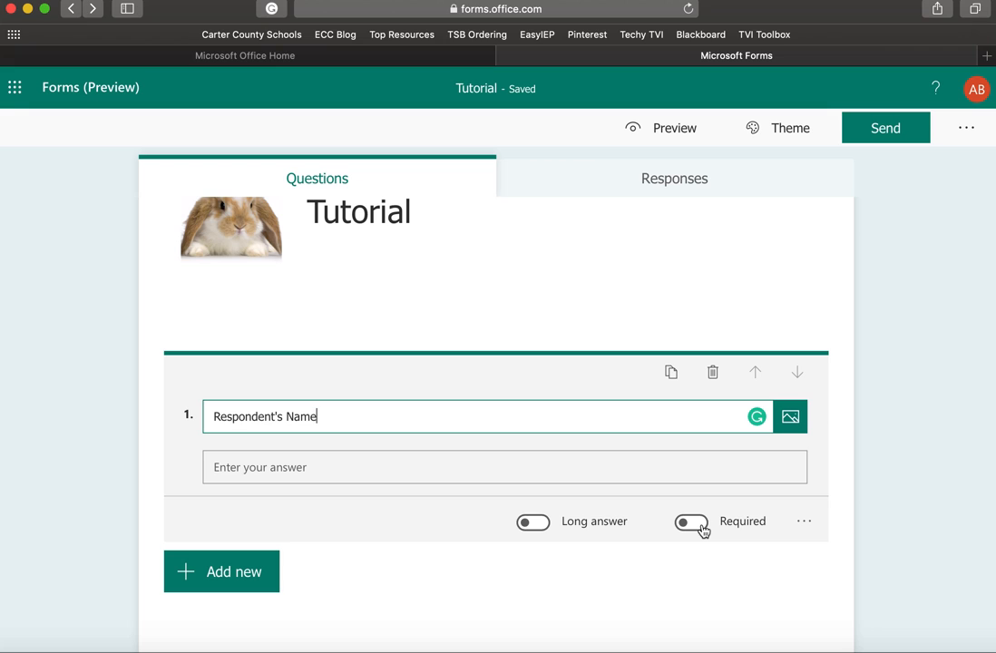
- Turn on answer restrictions for the Respondent's Name question, review the available restriction types, and turn the restrictions off again
left_click(805, 522)
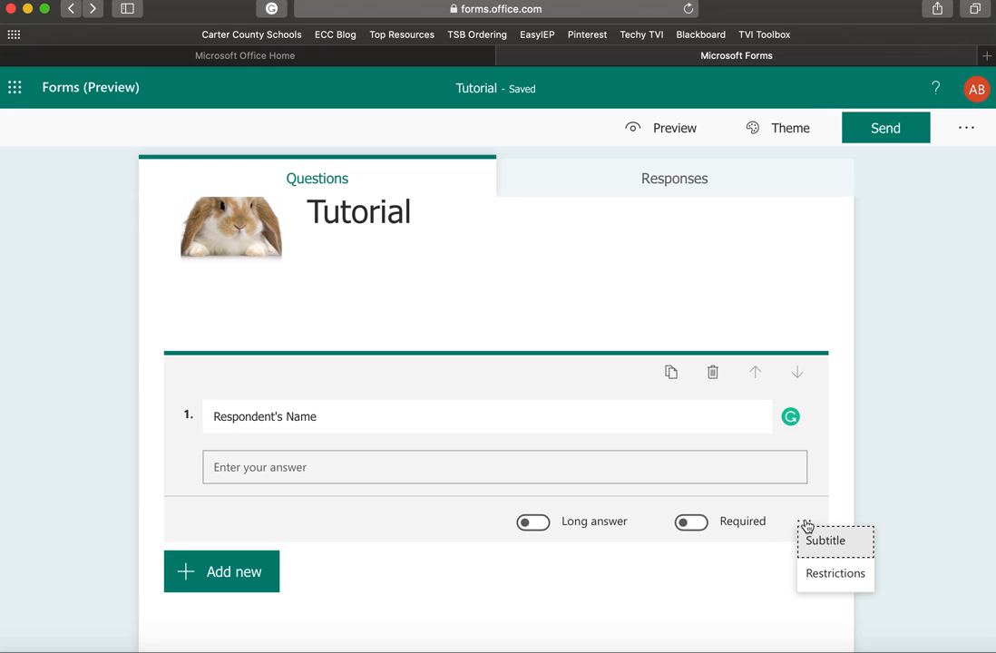
left_click(847, 588)
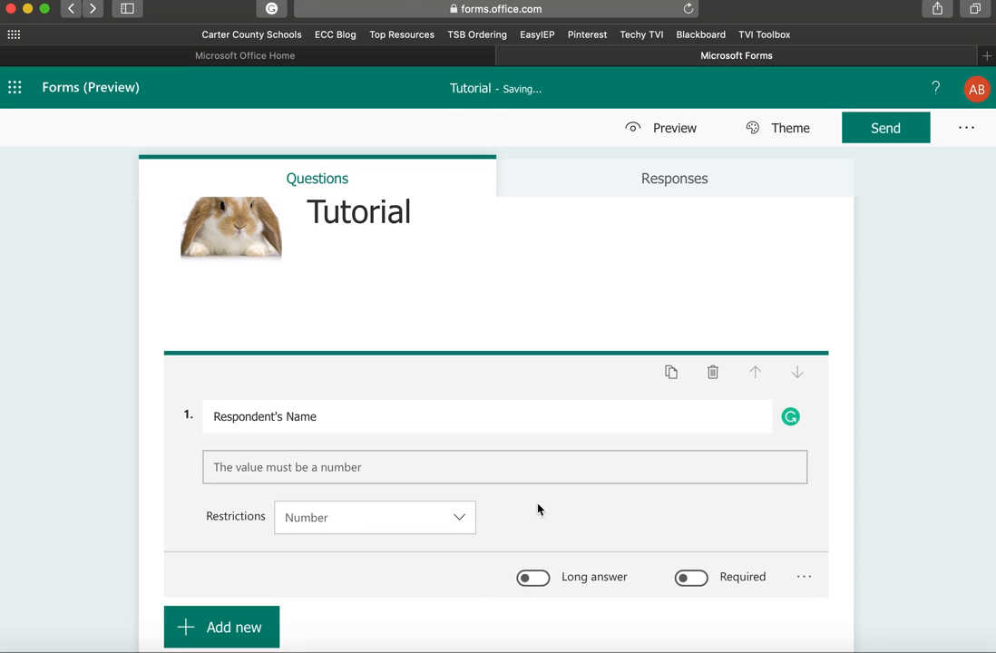
left_click(423, 530)
scroll(457, 513, "down", 3)
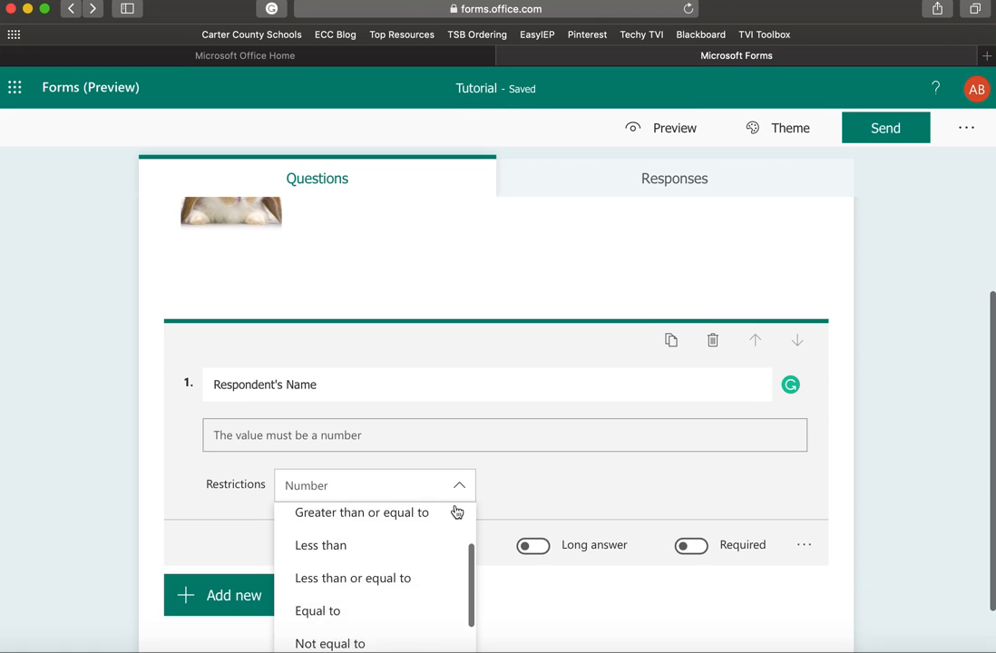
scroll(457, 512, "down", 2)
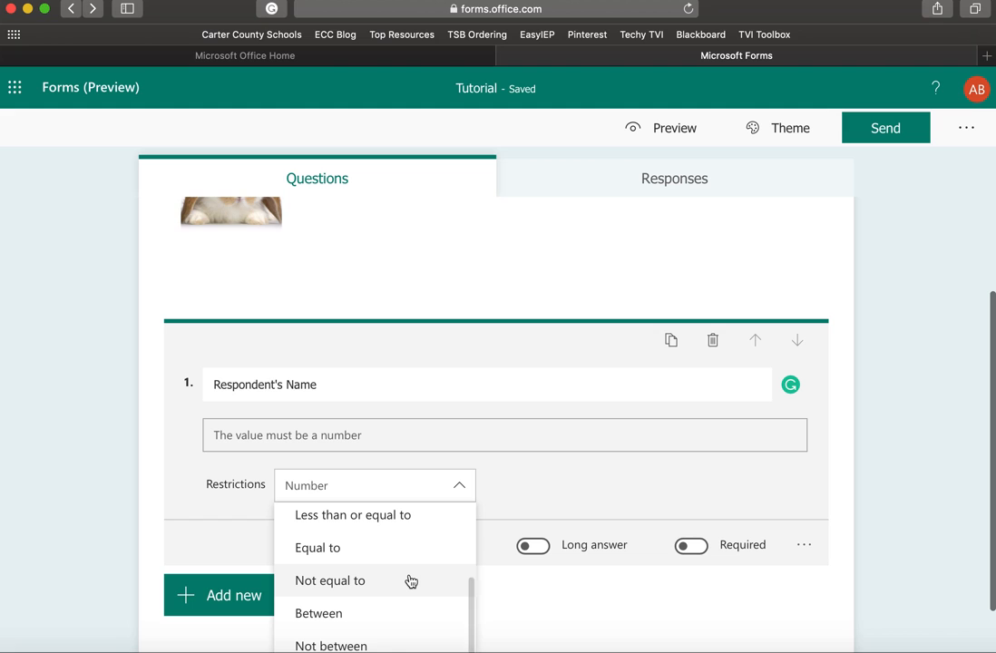
scroll(561, 493, "down", 2)
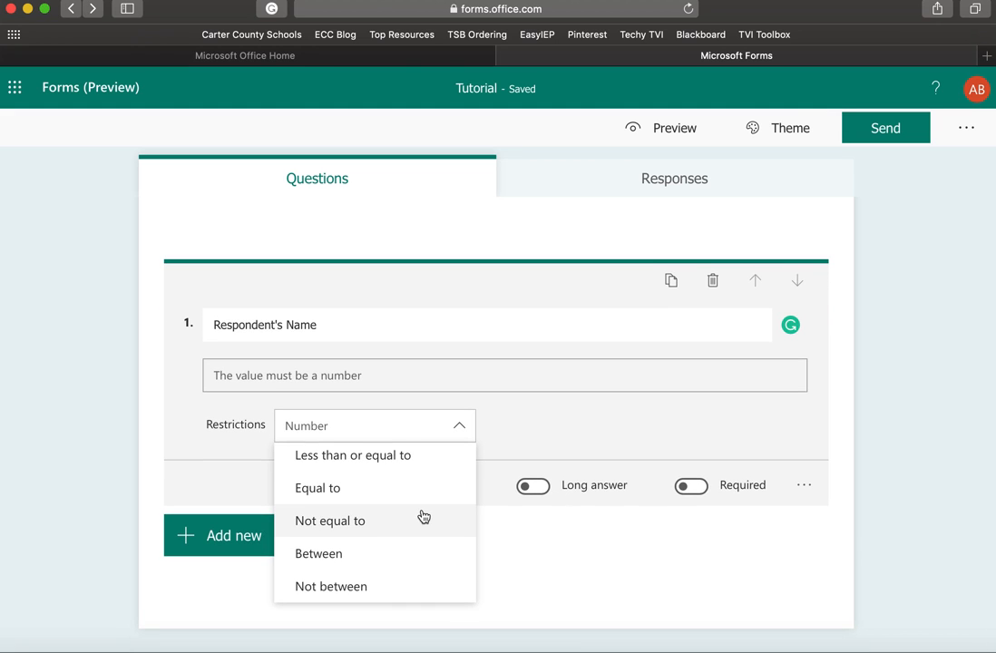
scroll(422, 516, "up", 5)
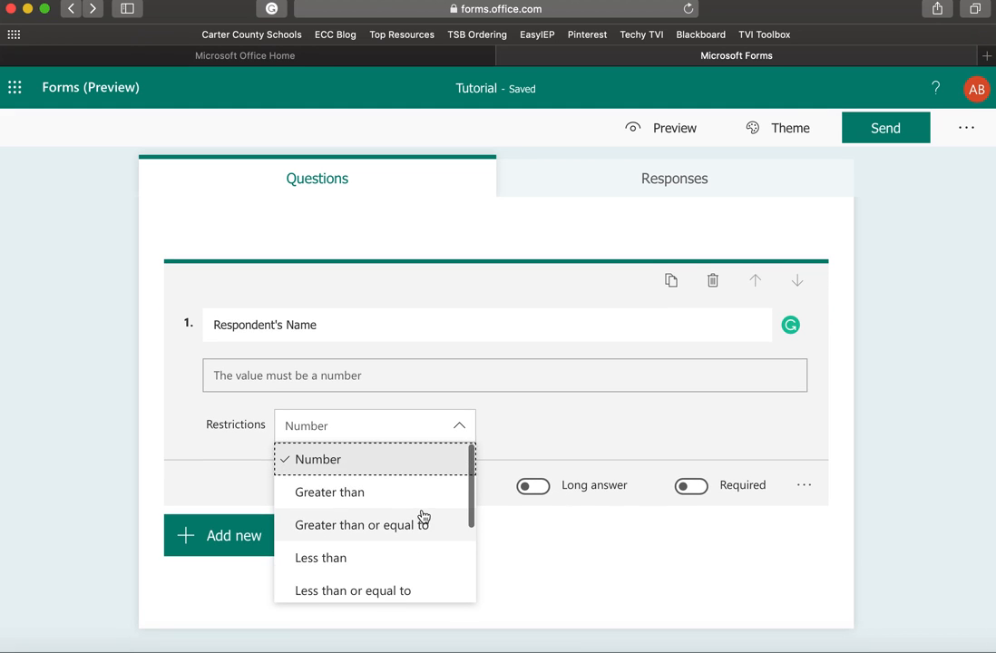
left_click(460, 426)
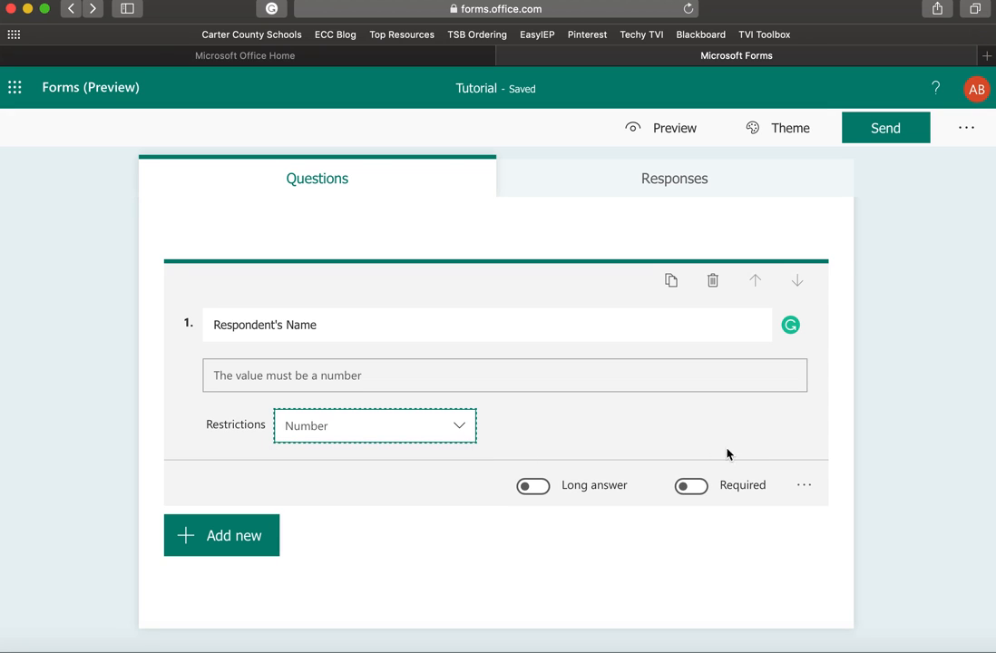
left_click(802, 485)
left_click(833, 538)
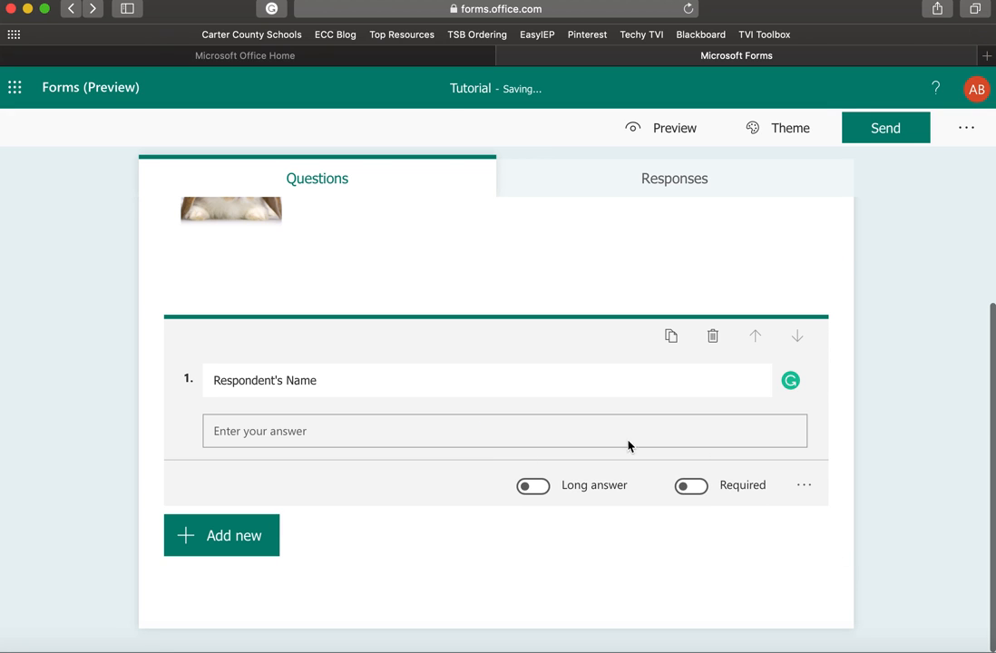
mouse_move(791, 381)
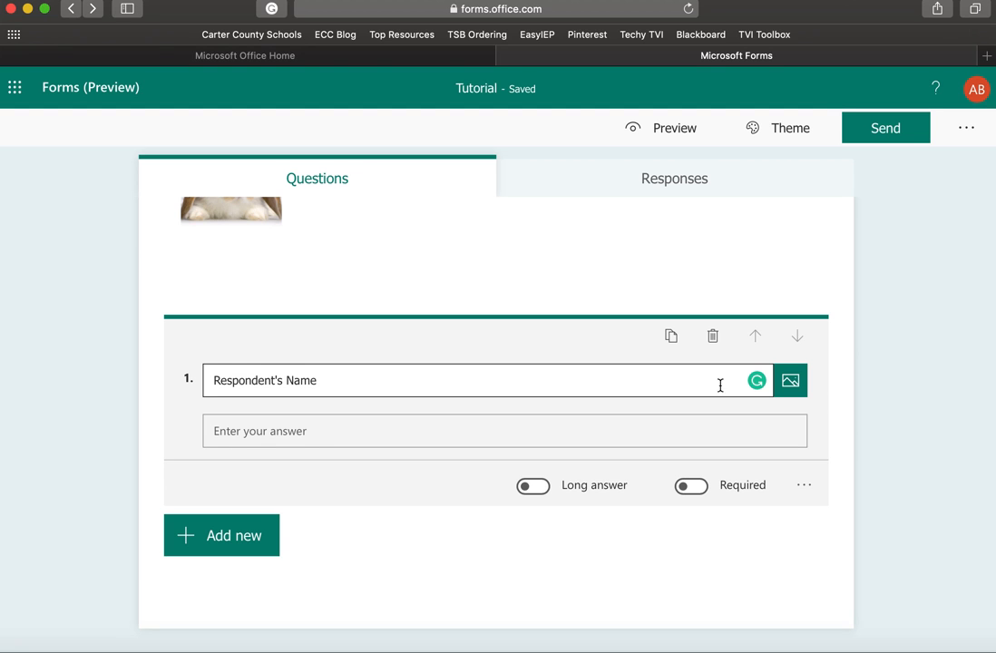
left_click(792, 381)
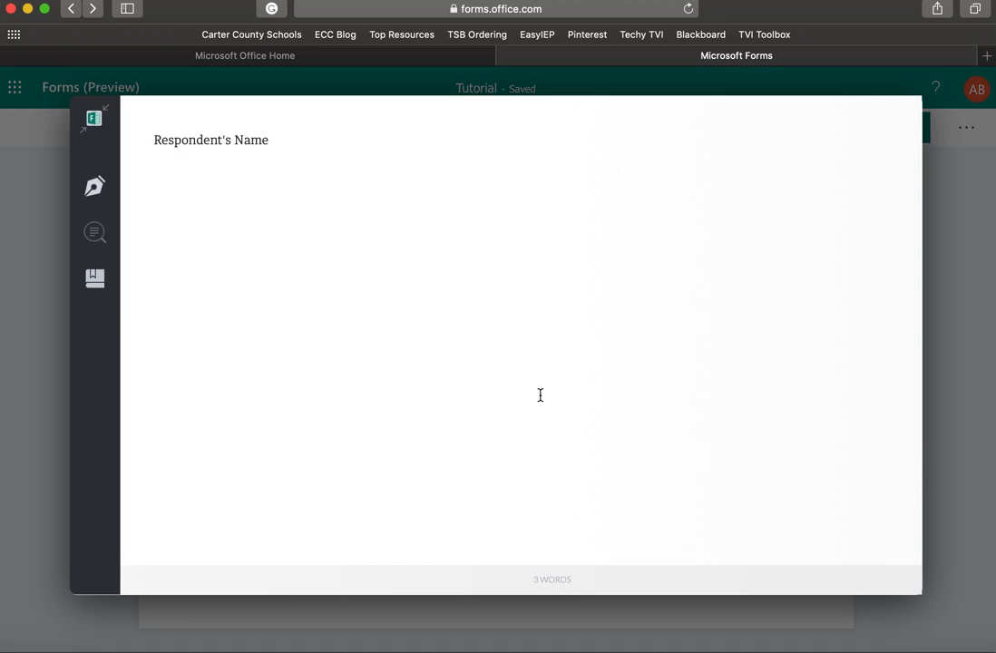
left_click(102, 121)
- Search the web images for "name" and add the red "Hello my name is" badge picture to the Respondent's Name question
left_click(793, 381)
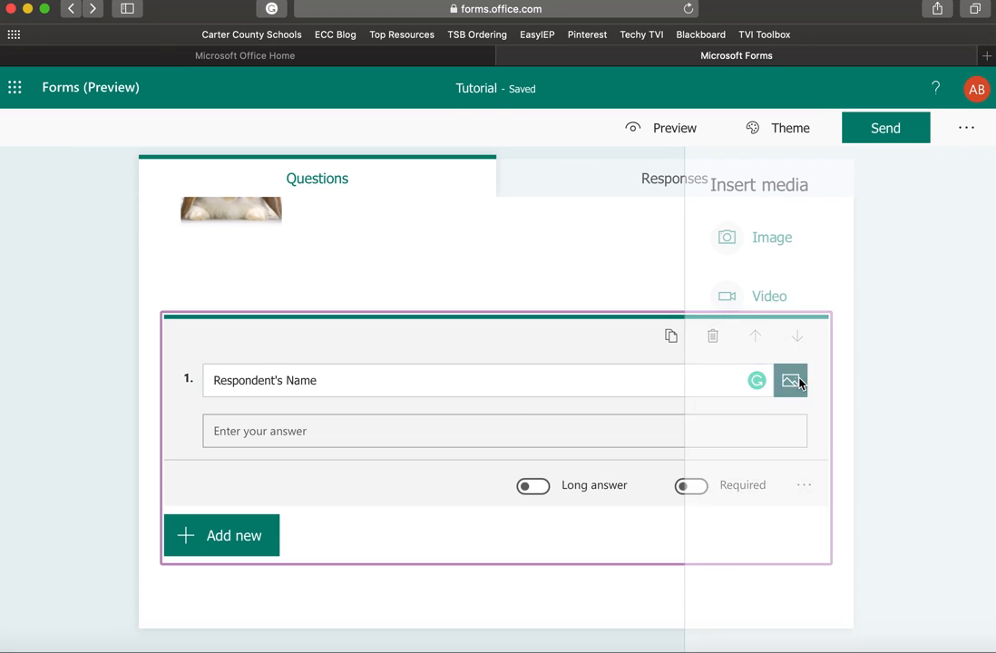
left_click(774, 244)
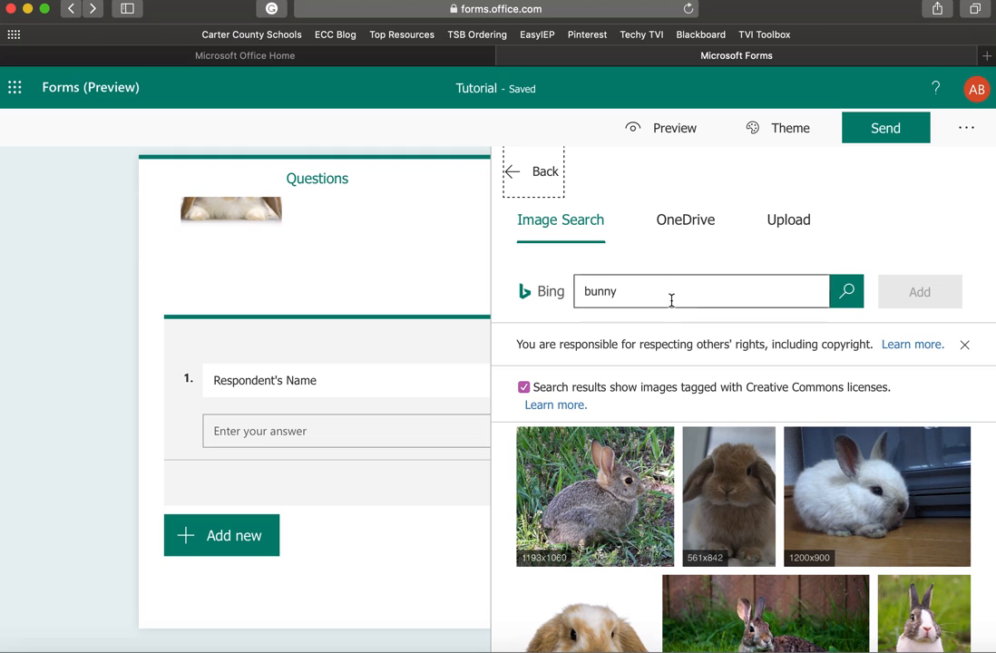
double_click(674, 294)
type("name")
key("Return")
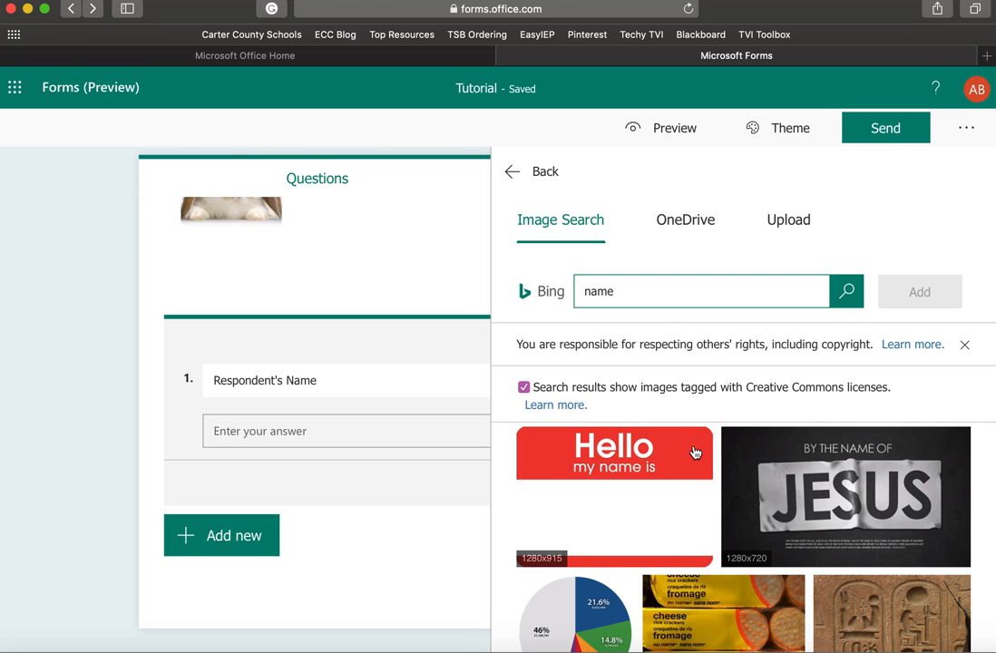
left_click(672, 484)
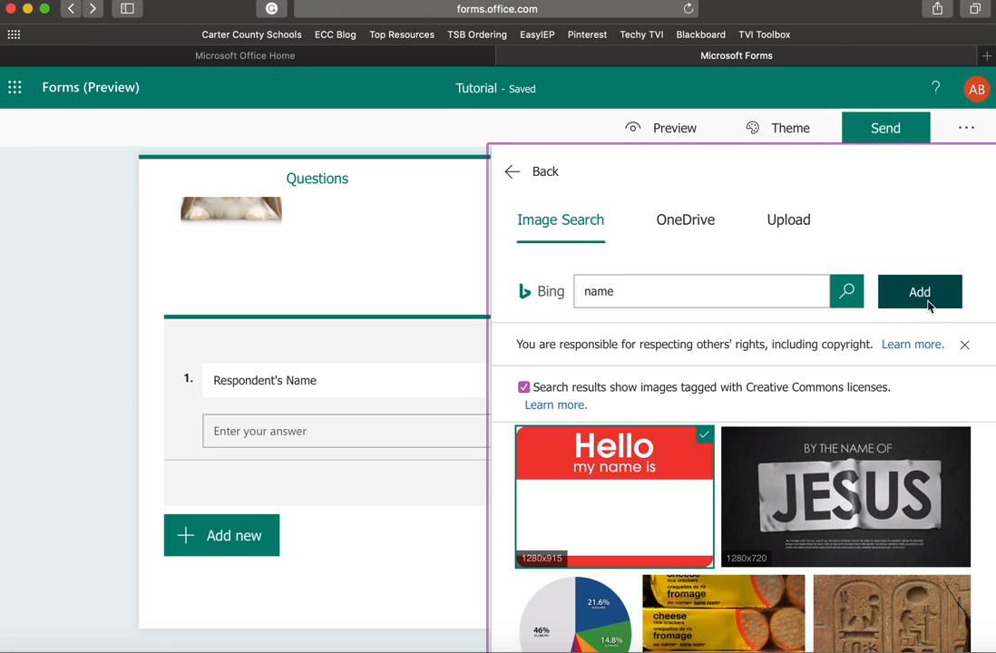
left_click(920, 291)
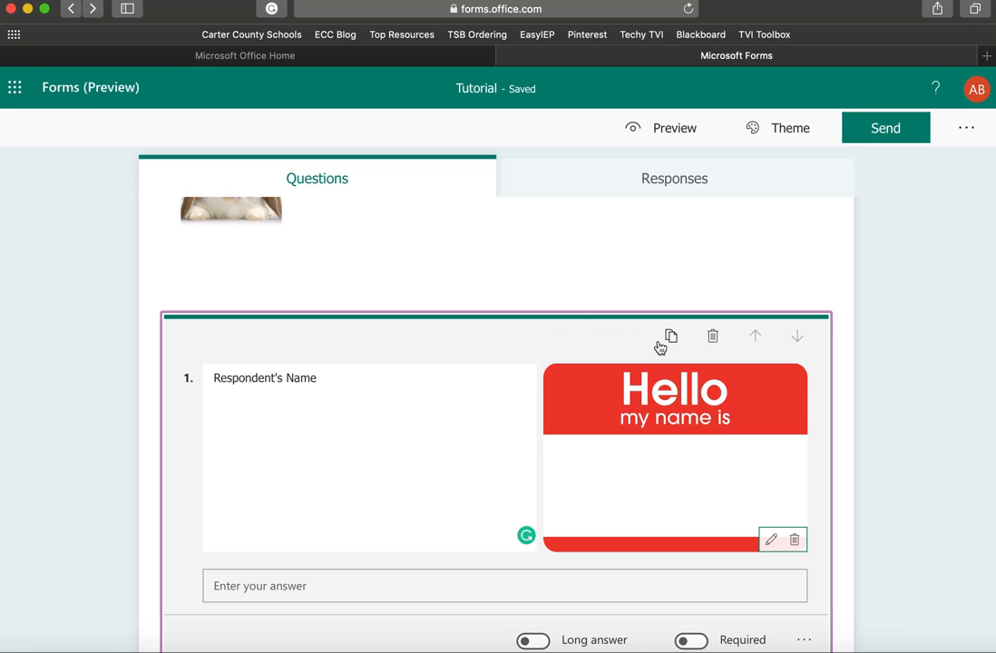
- Add a choice question below the Respondent's Name question and title it "Make a selection"
scroll(496, 325, "down", 1)
scroll(496, 325, "down", 3)
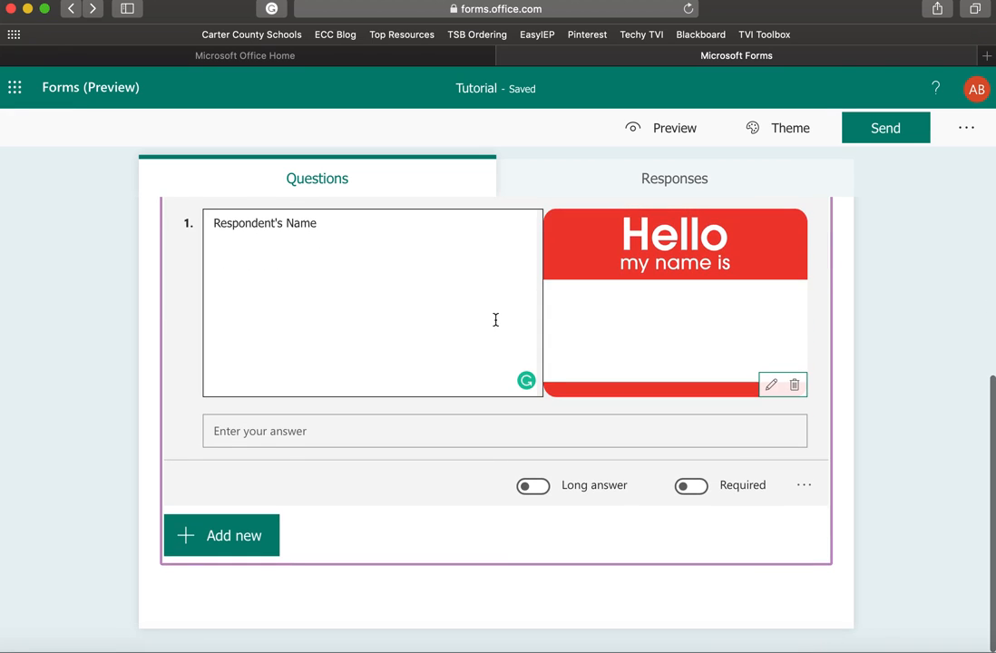
left_click(206, 548)
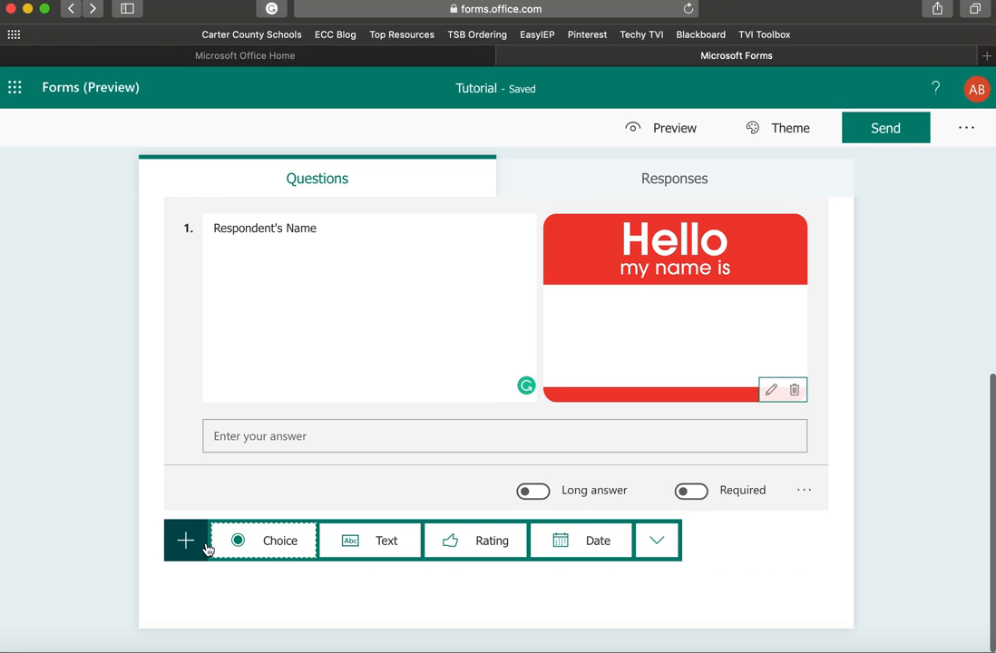
left_click(270, 550)
left_click(349, 283)
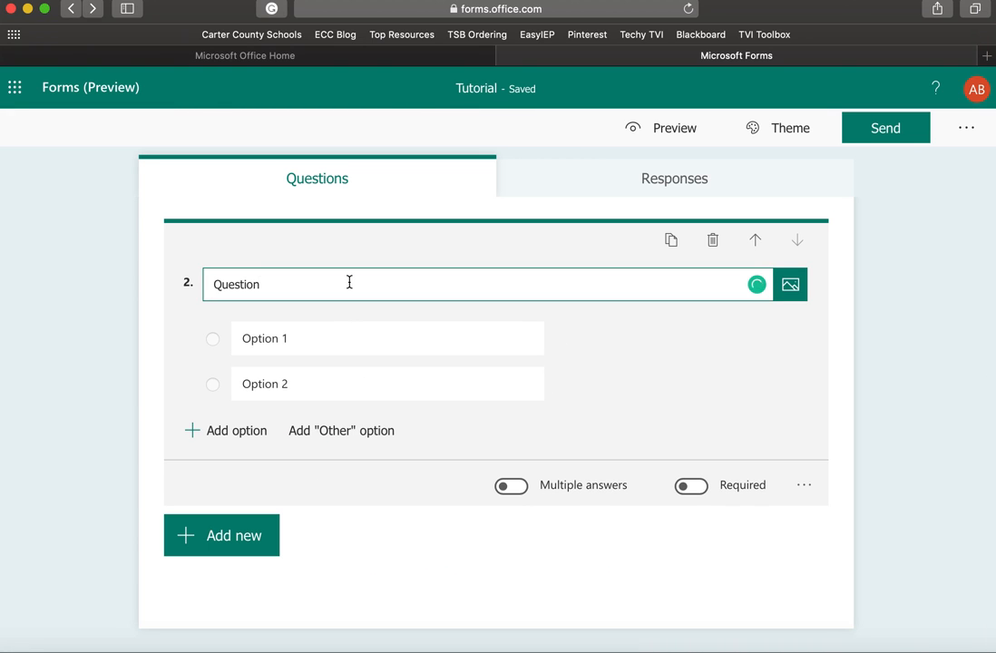
double_click(349, 283)
type("Make ")
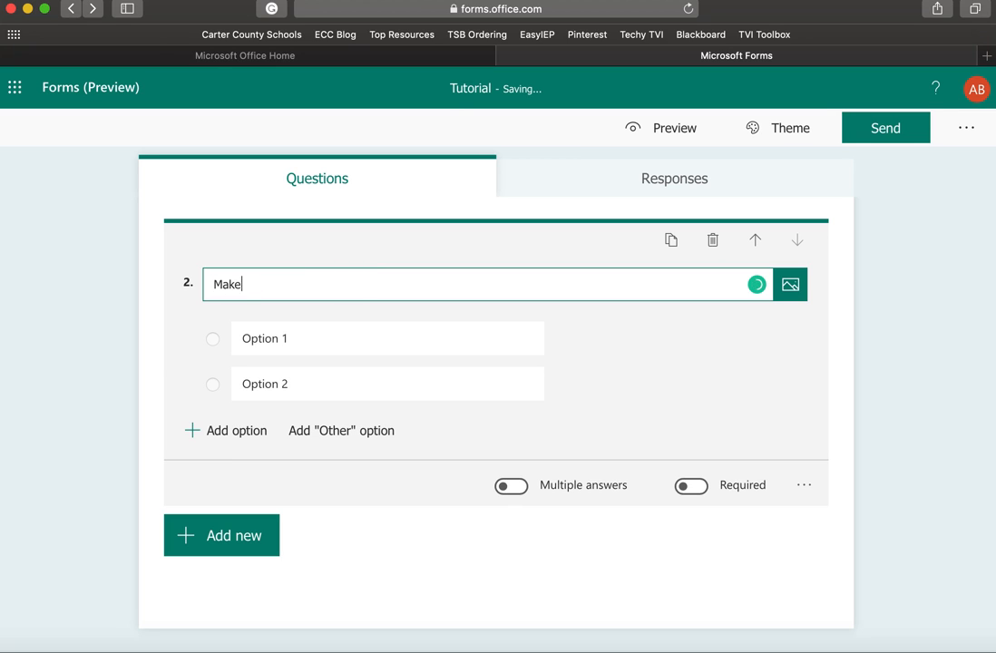
type("a selection")
- Name the first two answer options A and B, and add a third option named C
left_click(393, 331)
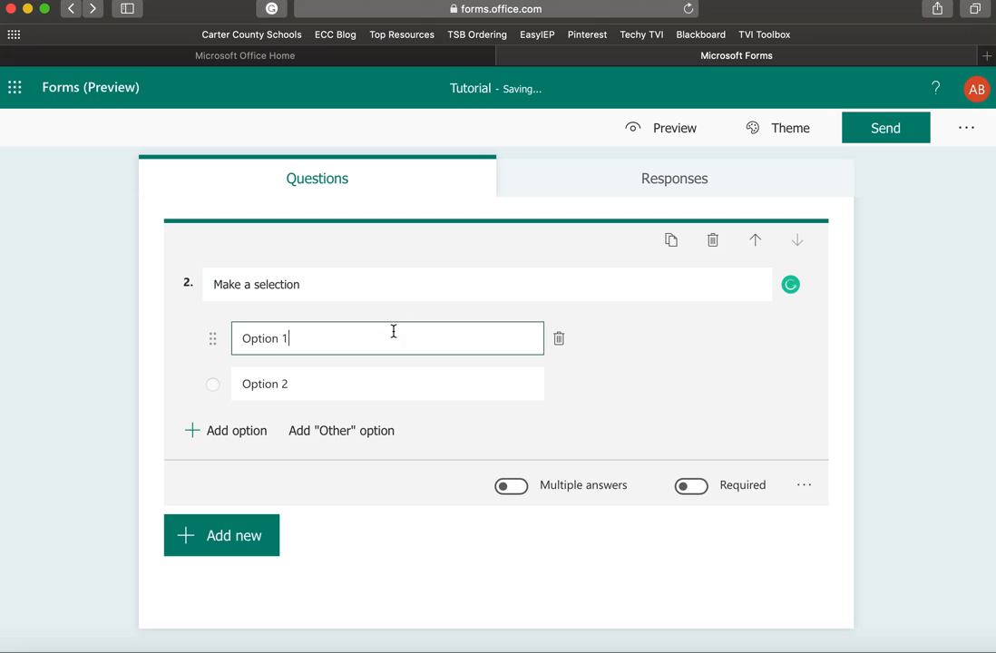
triple_click(394, 331)
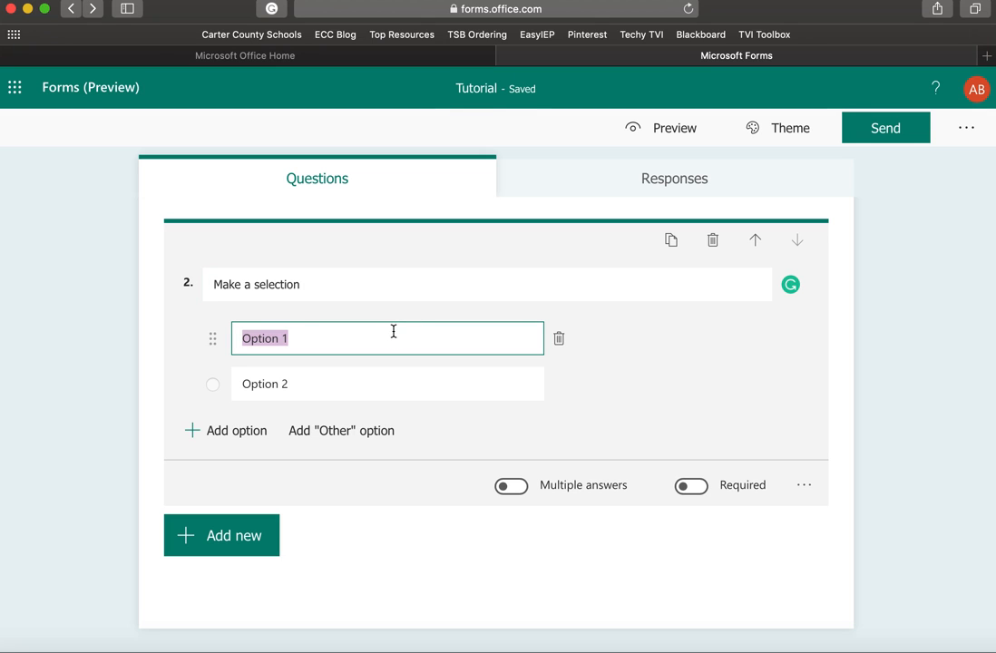
type("A")
left_click(340, 391)
triple_click(340, 391)
type("B")
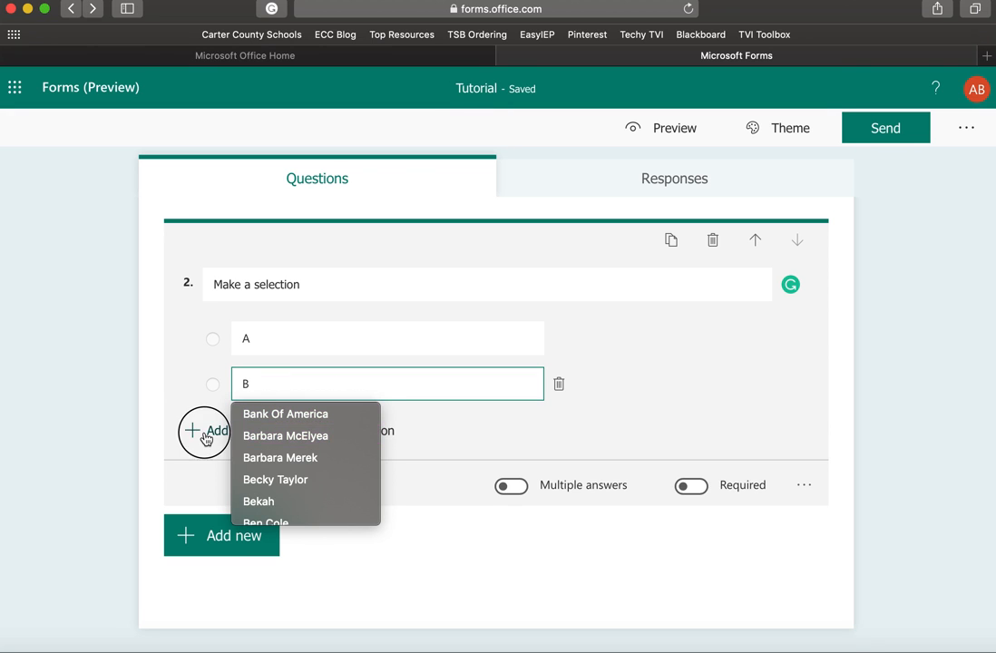
left_click(205, 436)
type("C")
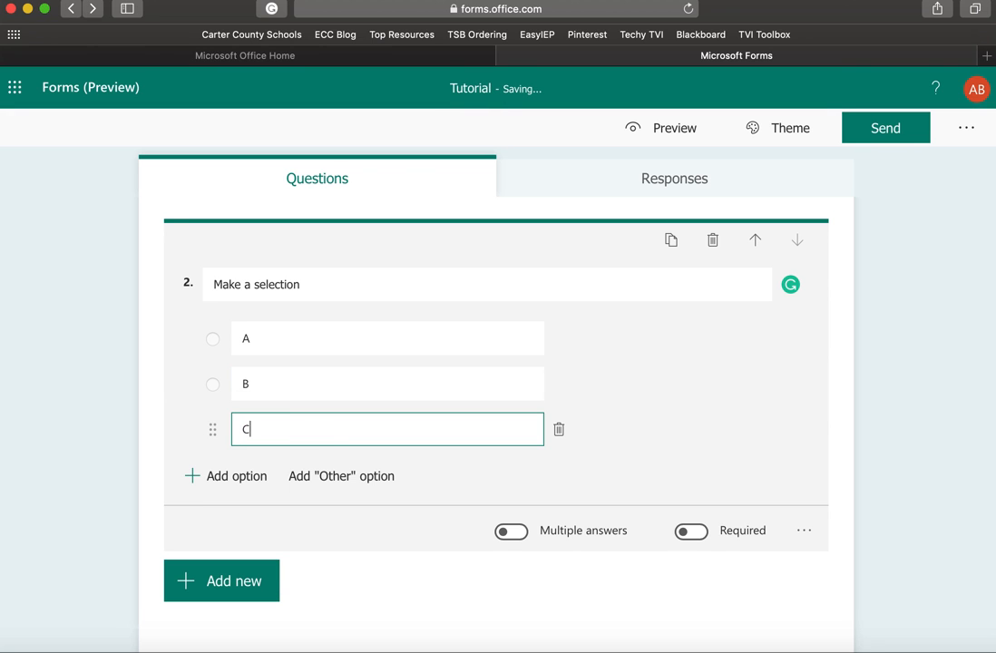
left_click(689, 392)
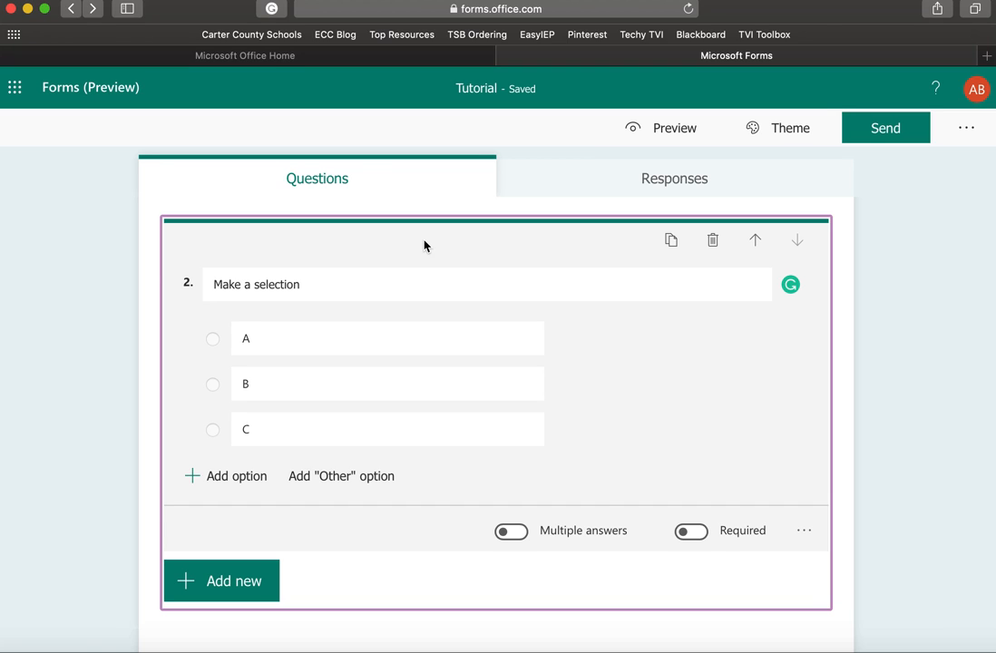
- Duplicate the "Make a selection" question and check the copy against the original
left_click(671, 240)
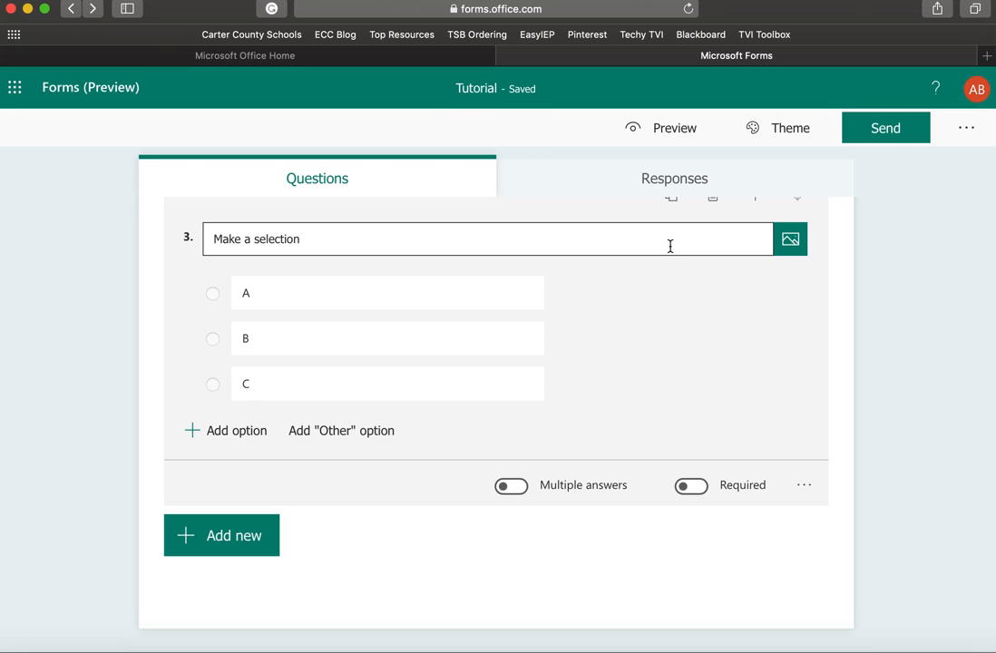
scroll(670, 249, "up", 10)
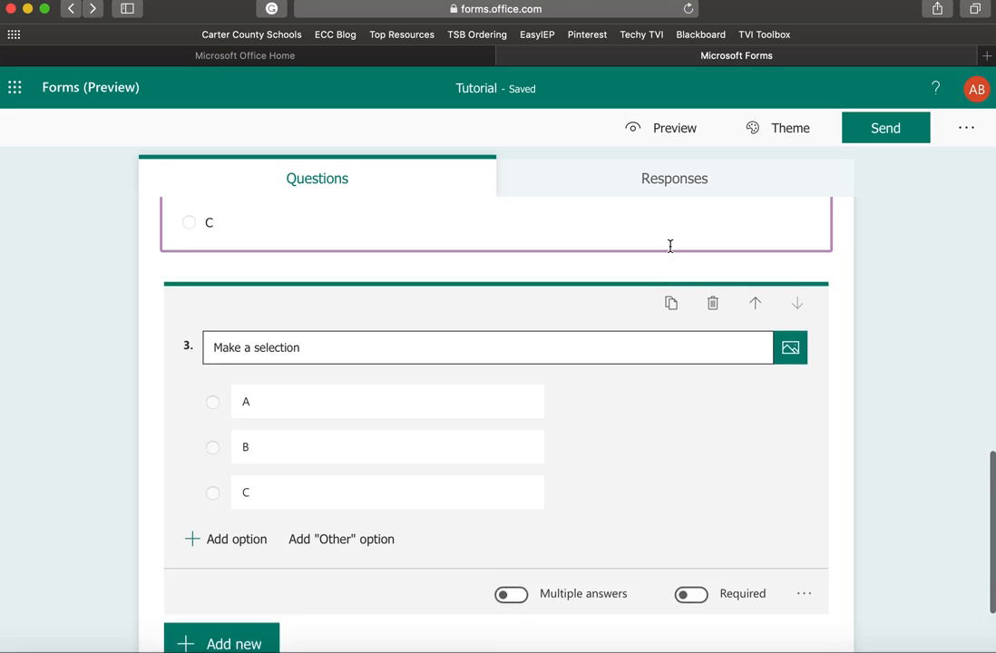
scroll(671, 257, "down", 5)
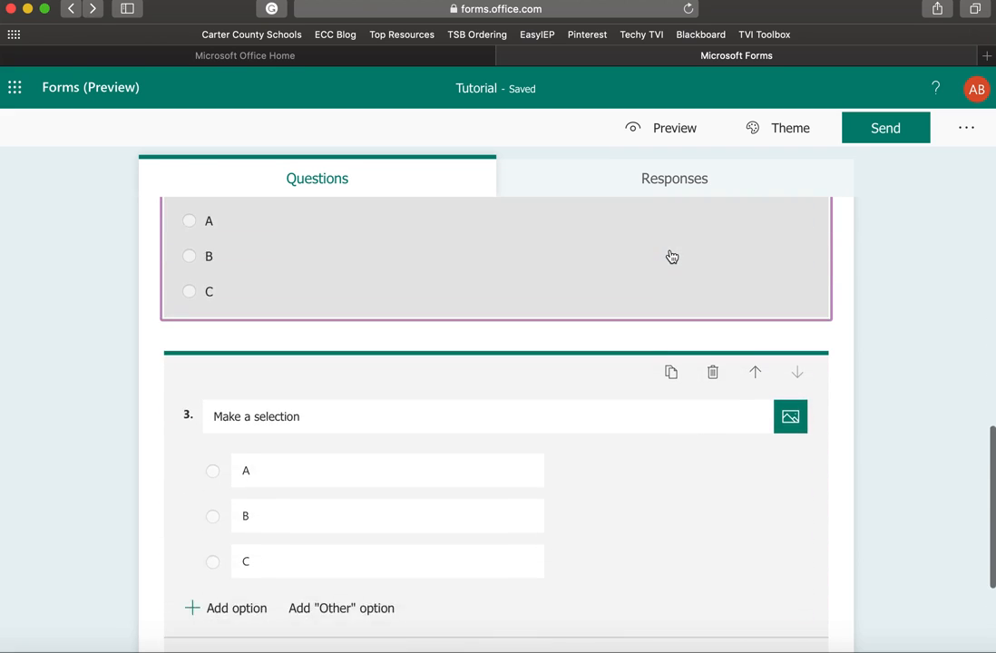
- Retitle the duplicated choice question "First Question"
left_click(556, 356)
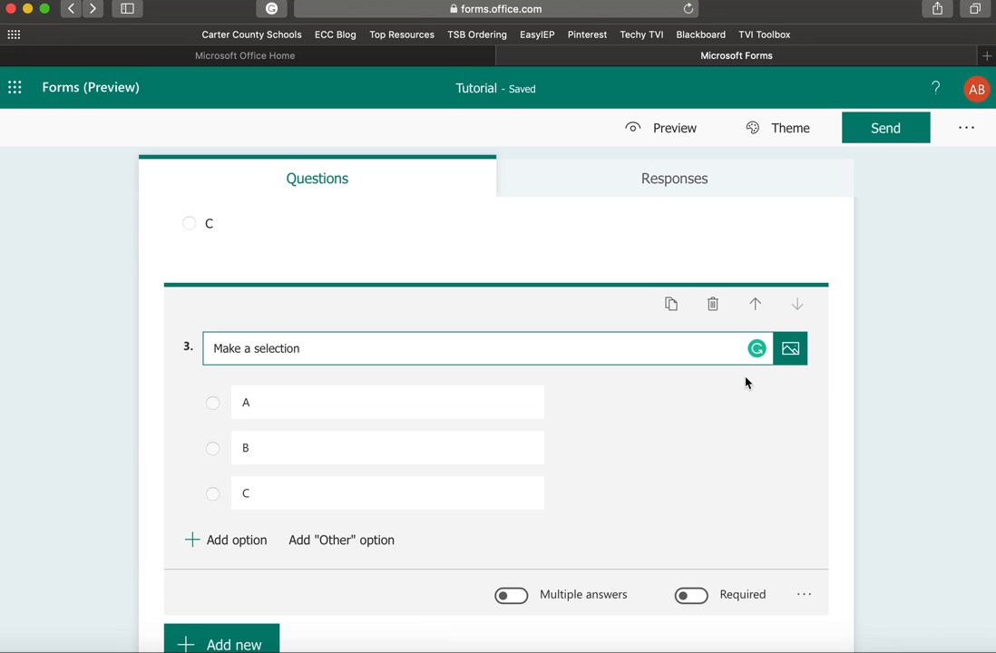
double_click(415, 353)
left_click(416, 353)
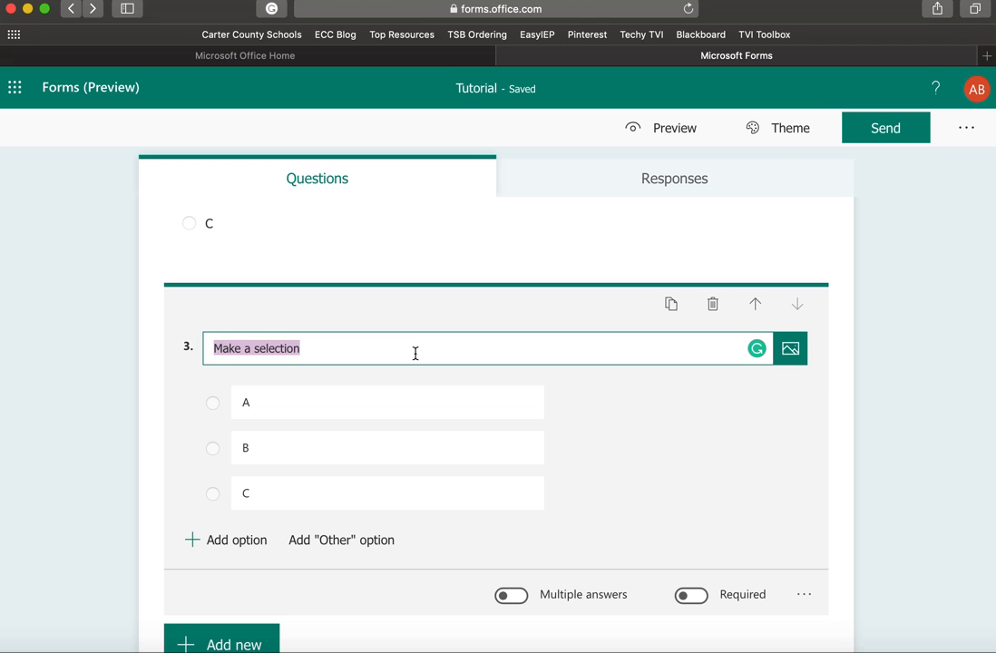
type("Se")
key("BackSpace")
key("BackSpace")
type("First ")
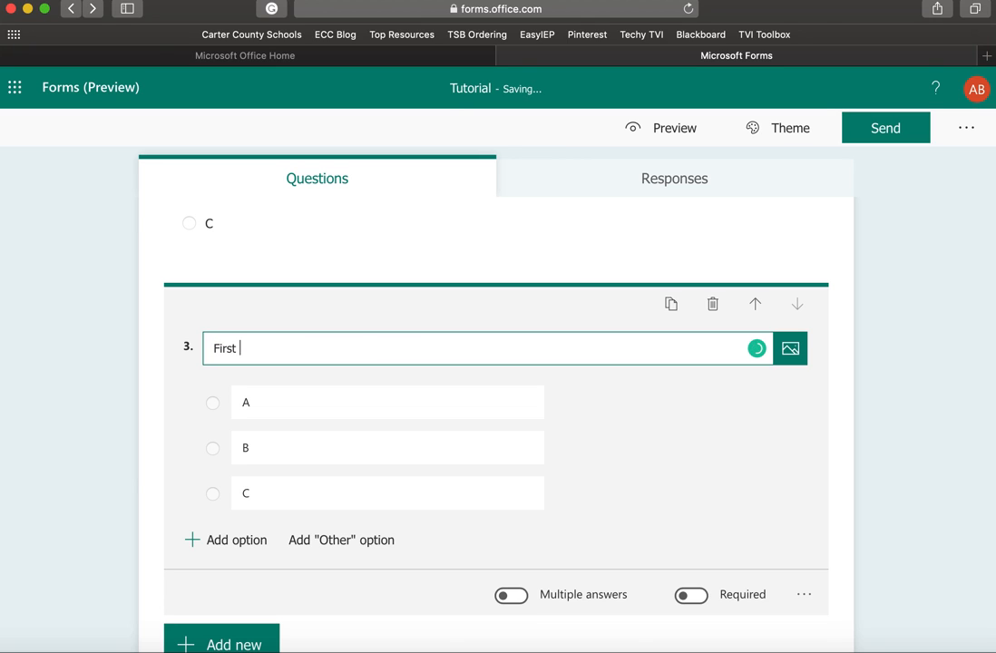
type("Question")
left_click(699, 422)
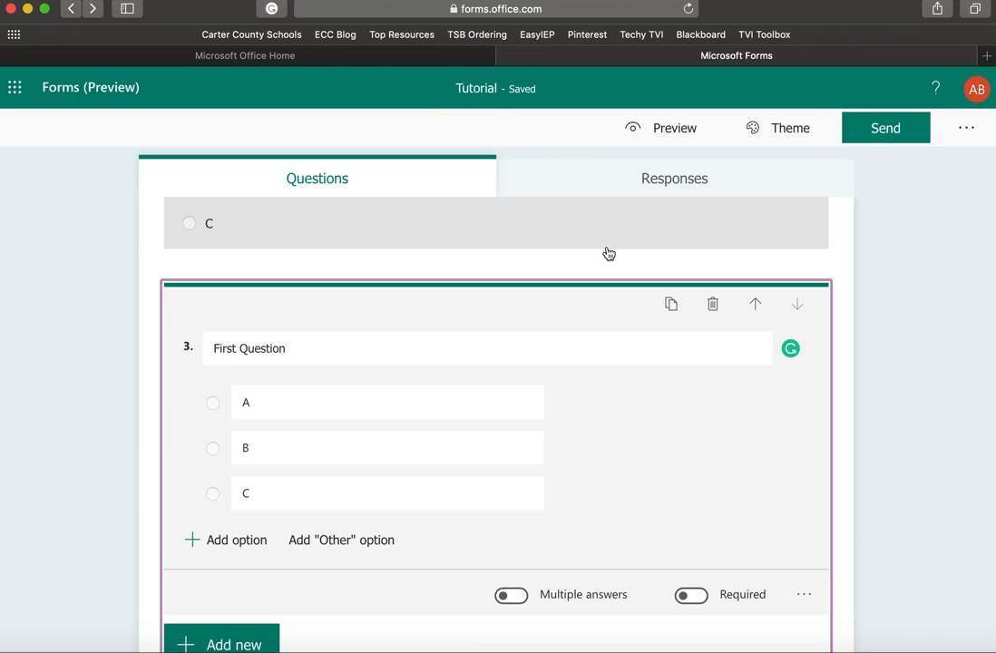
- Move "First Question" above "Make a selection" and back below it, and delete "First Question" from the form
scroll(606, 253, "up", 10)
scroll(608, 253, "down", 5)
scroll(609, 253, "down", 2)
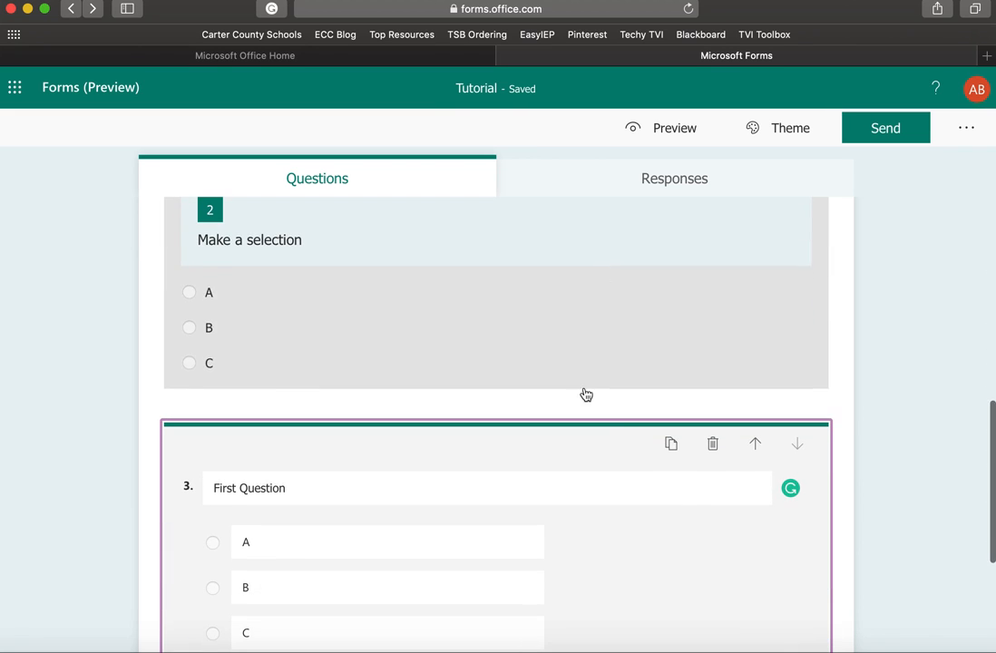
left_click(755, 443)
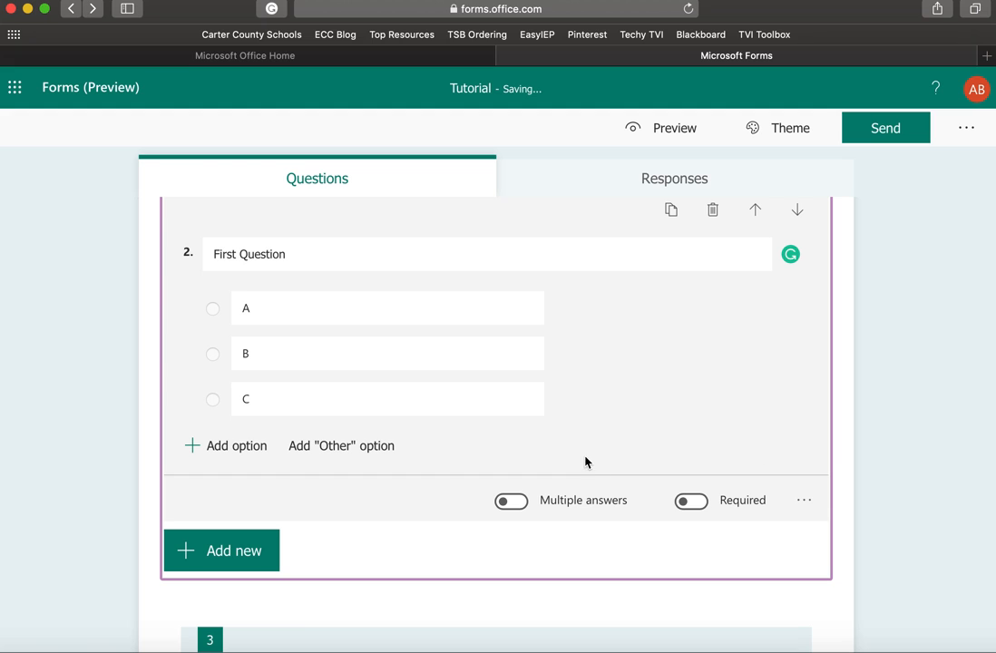
left_click(798, 212)
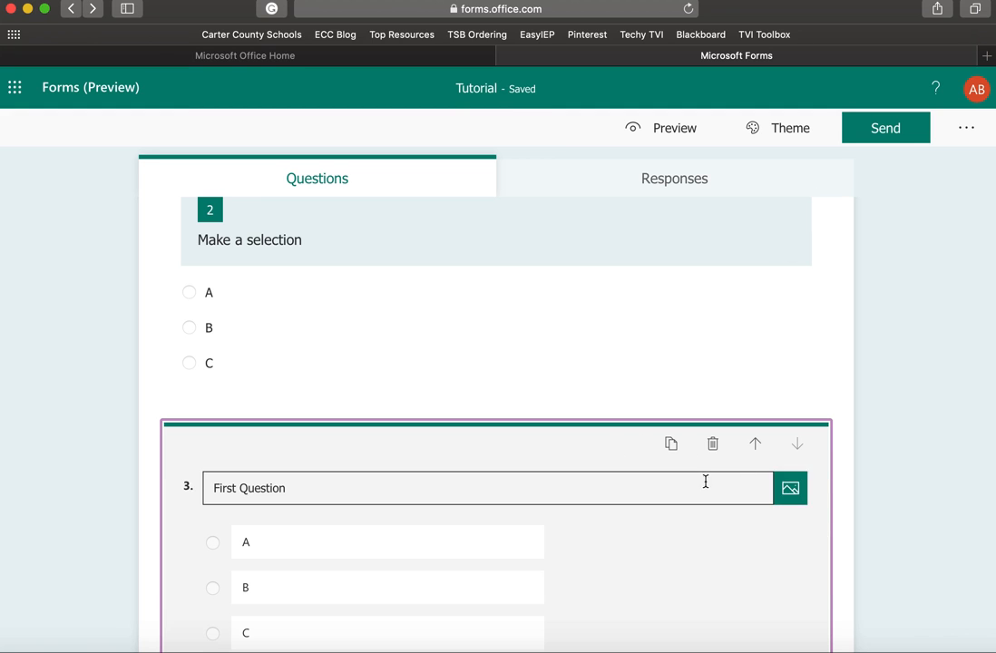
left_click(712, 445)
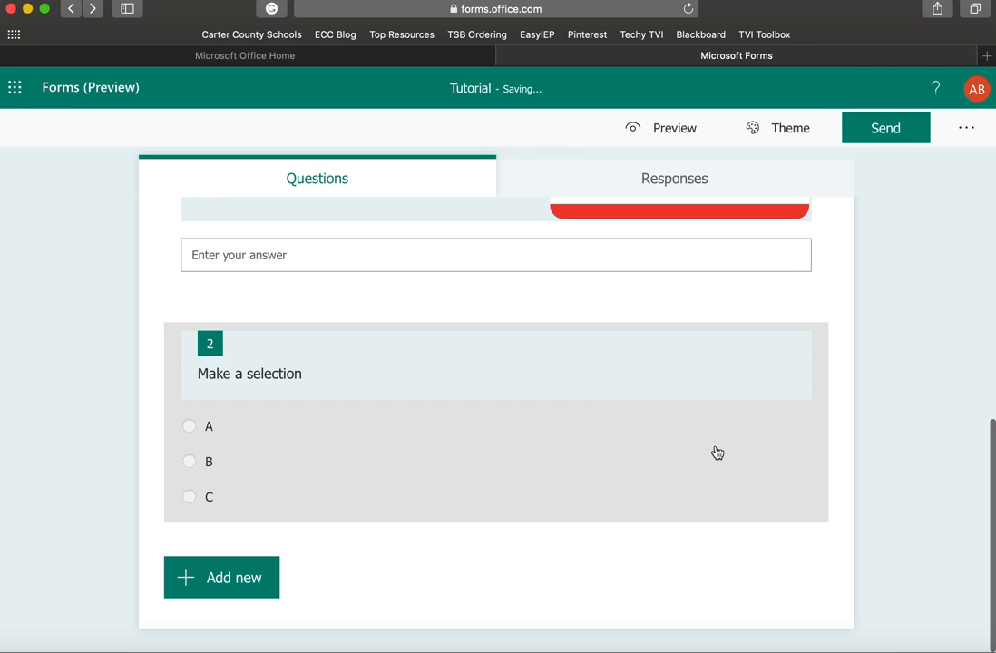
- Make the "Make a selection" question required and turn the requirement off again
left_click(550, 432)
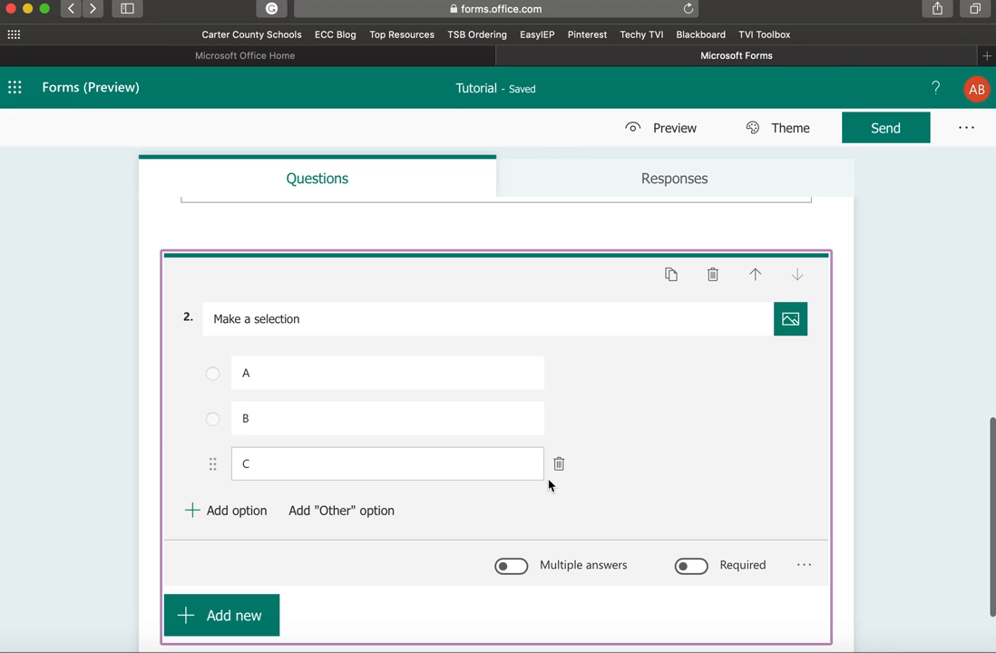
left_click(691, 567)
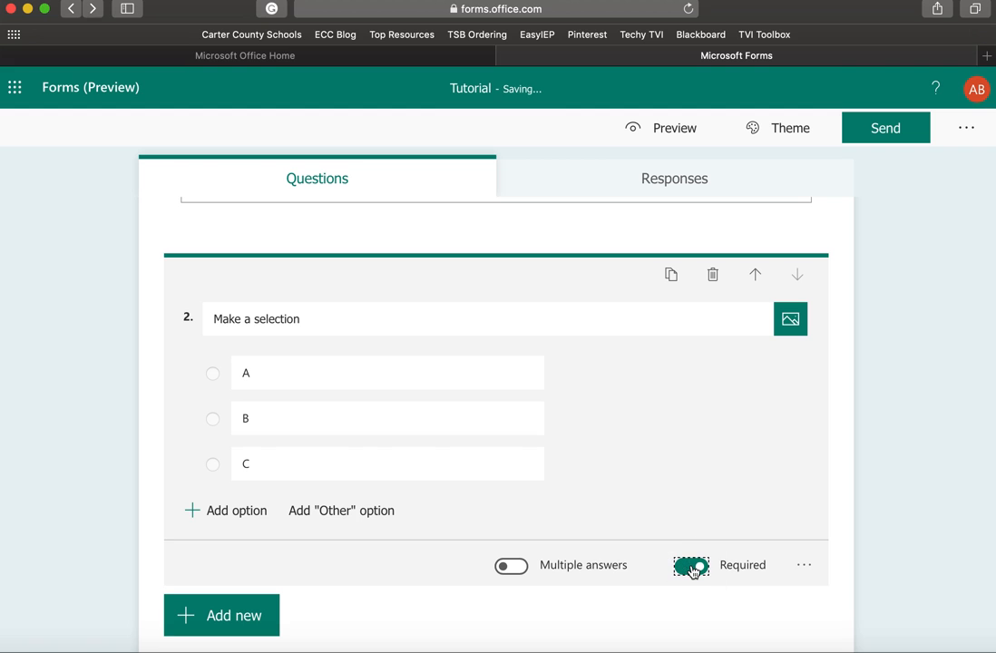
left_click(691, 567)
- Review the available question types, including Ranking, Likert and Net Promoter Score, and add a new section after the "Make a selection" question
scroll(705, 435, "down", 1)
scroll(705, 436, "up", 10)
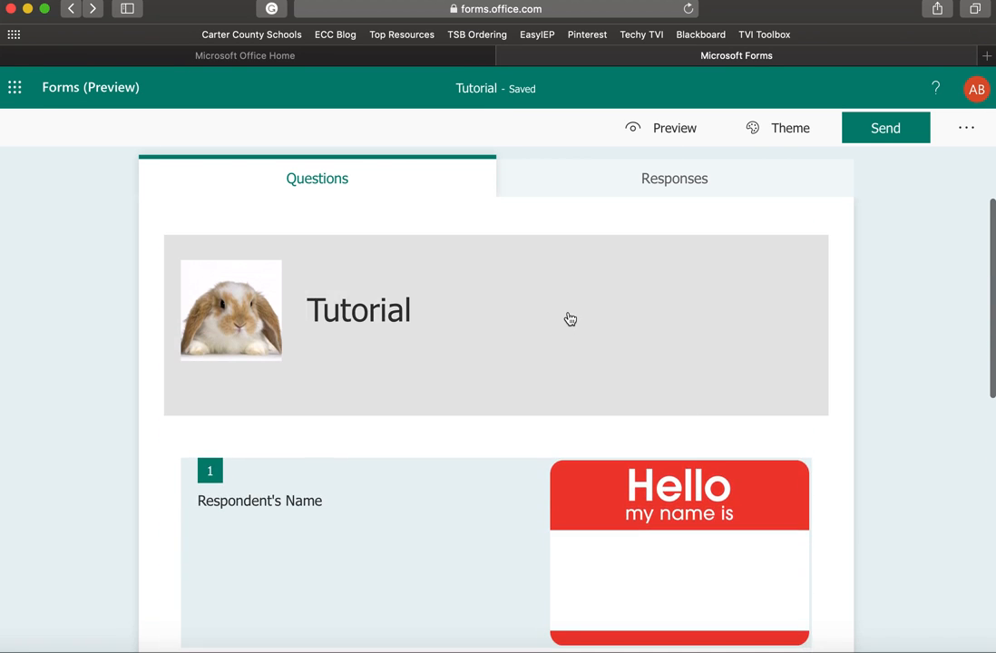
scroll(568, 317, "down", 10)
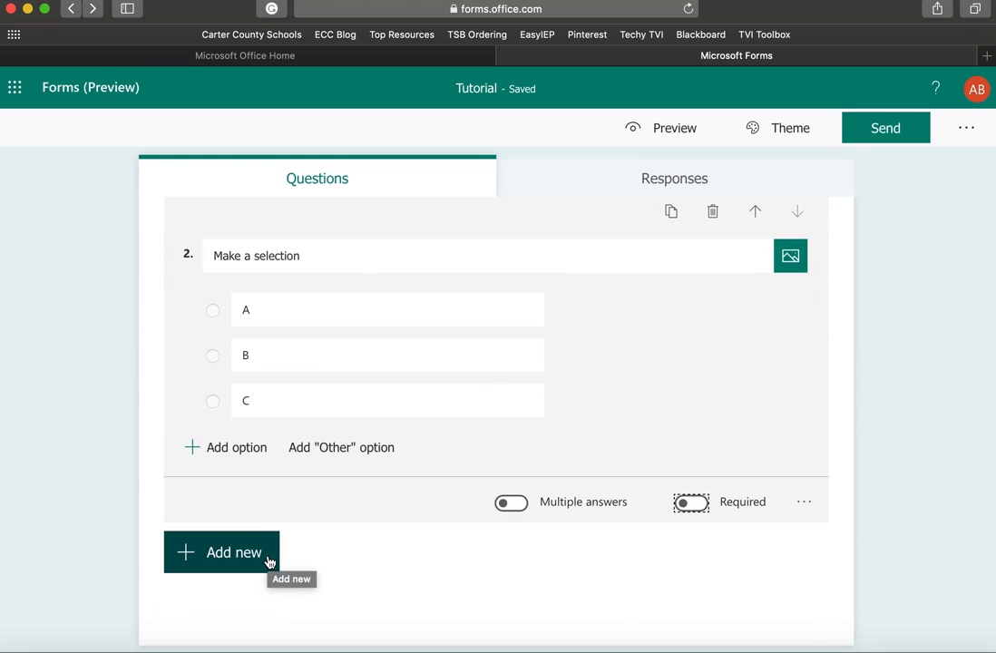
left_click(269, 561)
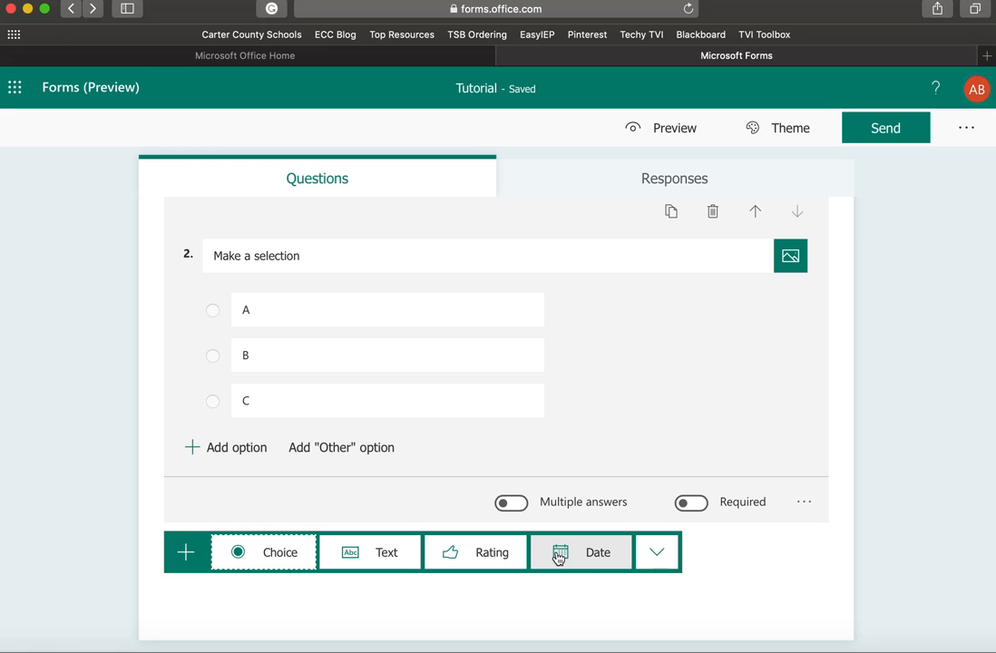
left_click(651, 559)
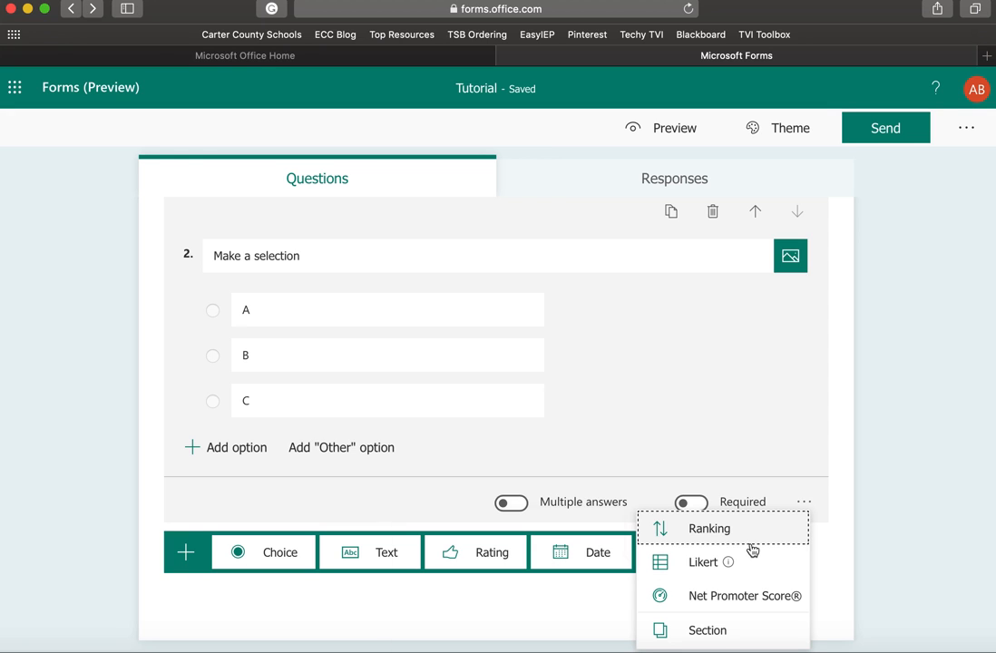
scroll(751, 581, "down", 1)
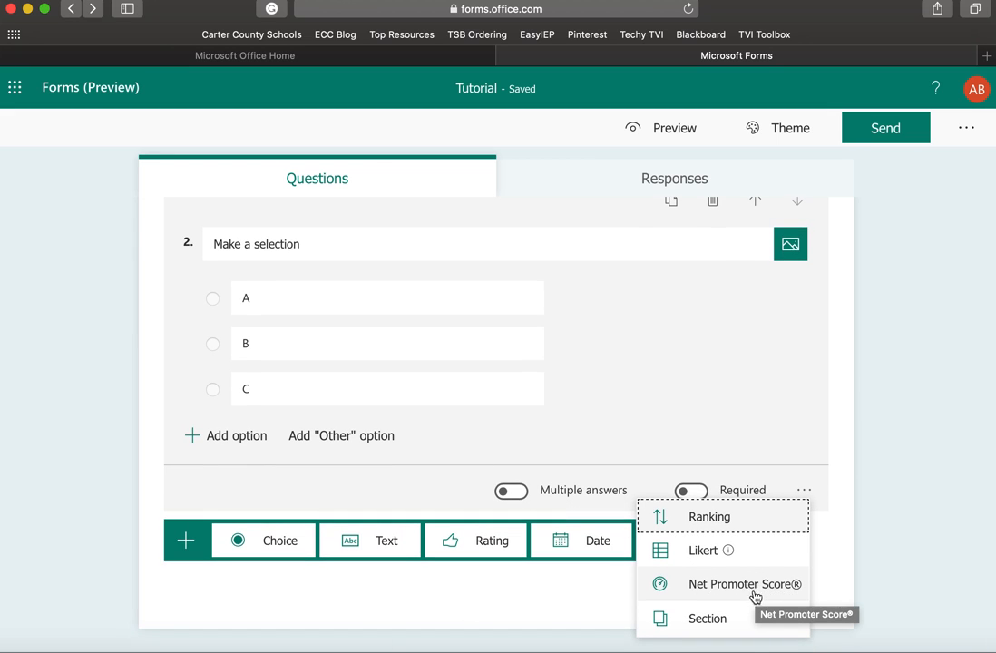
left_click(714, 623)
scroll(470, 351, "up", 3)
scroll(470, 351, "down", 3)
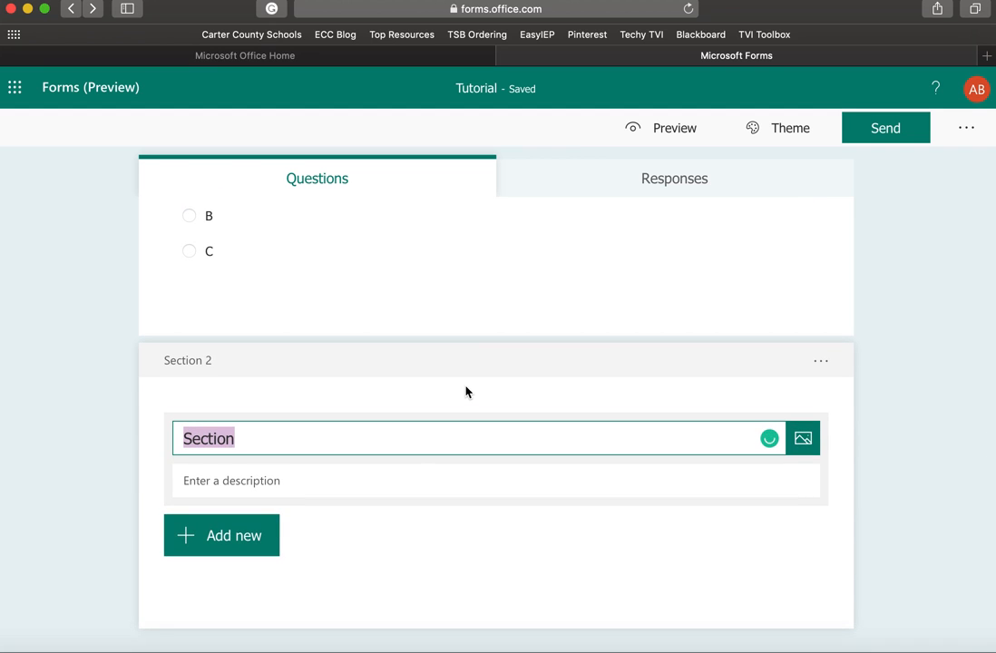
- Review the duplicate, remove and move choices for Section 2, leaving the section in place
left_click(820, 363)
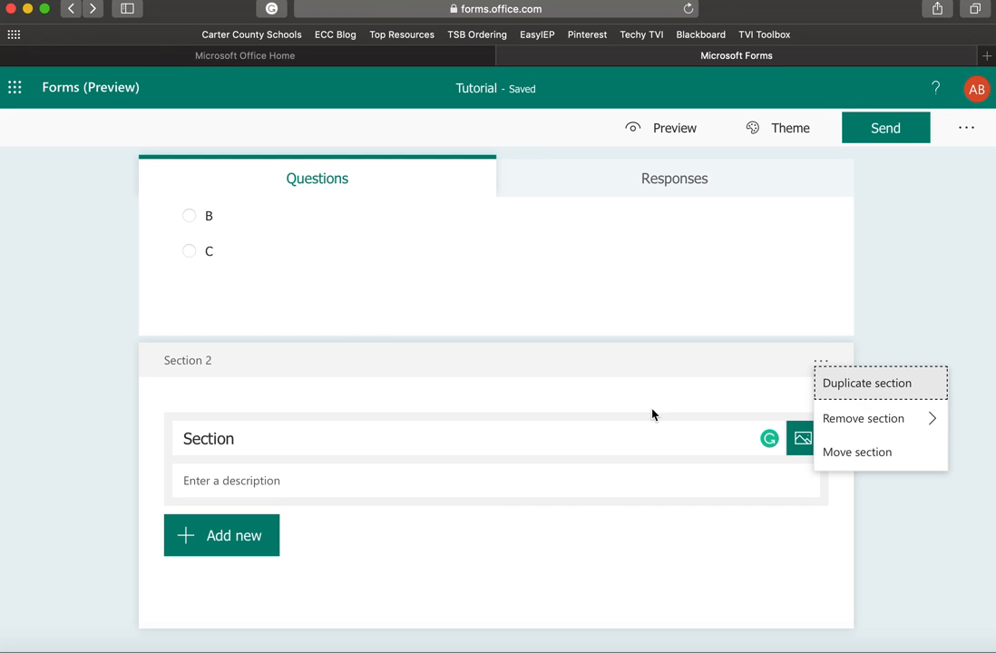
left_click(877, 423)
left_click(473, 387)
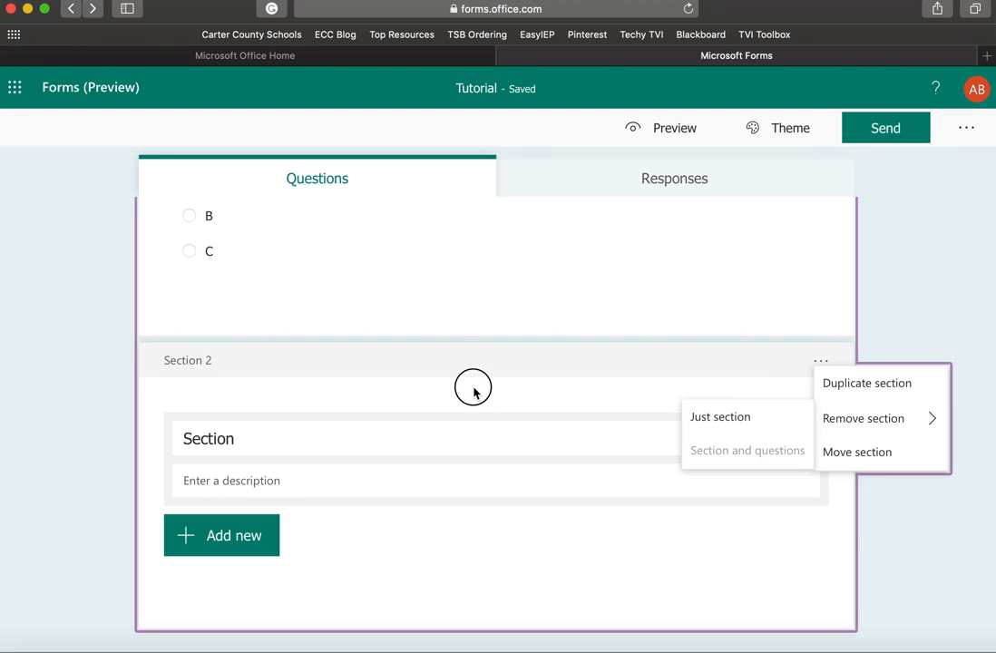
- Try the purple office picture, plain purple and orange form themes, and apply the dark red theme
scroll(611, 318, "up", 10)
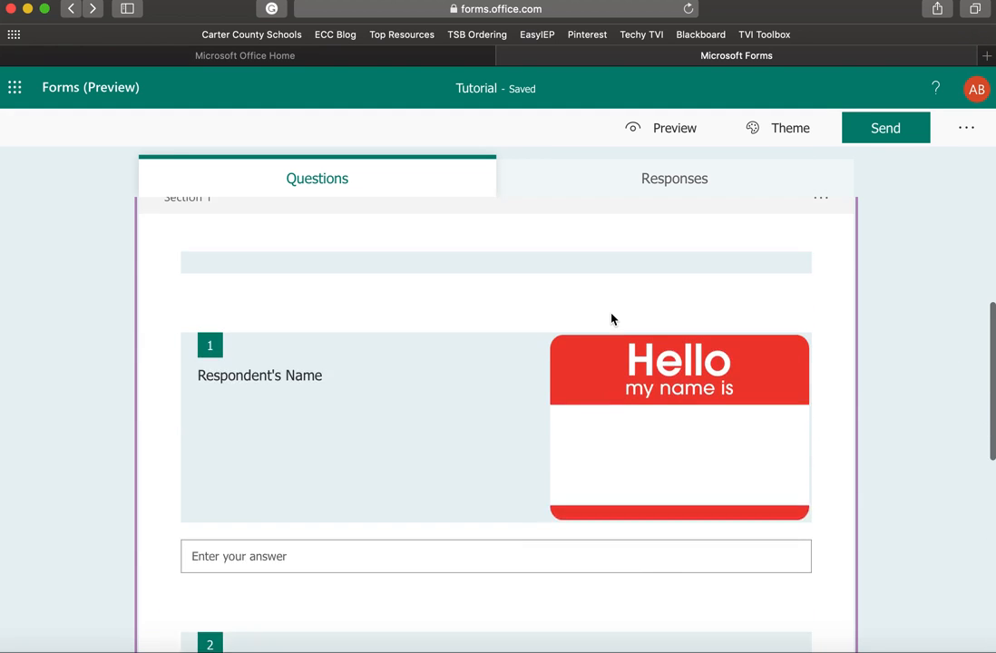
left_click(775, 132)
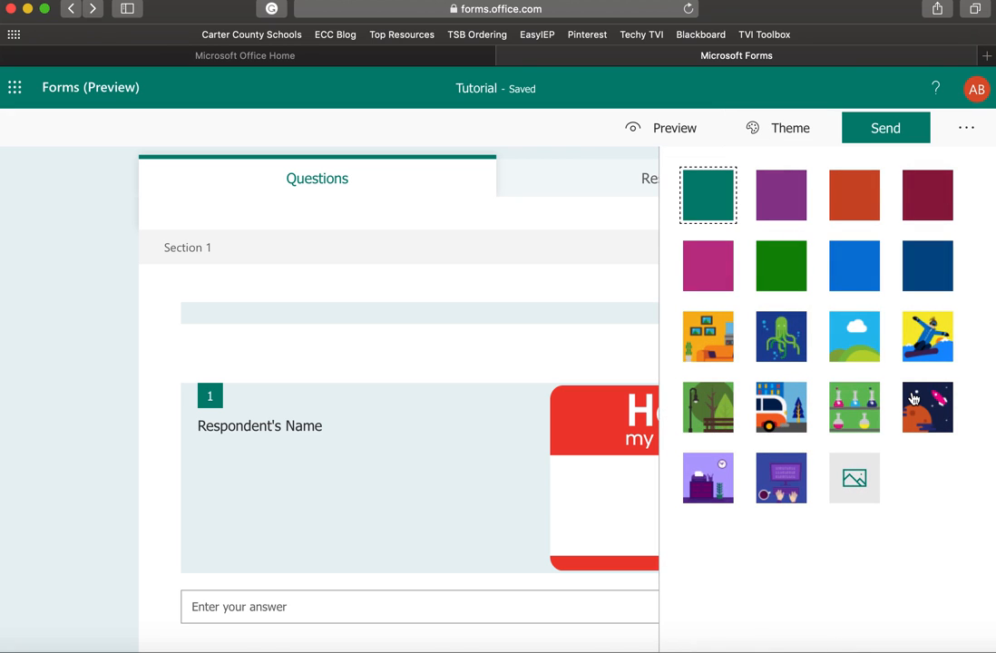
left_click(706, 474)
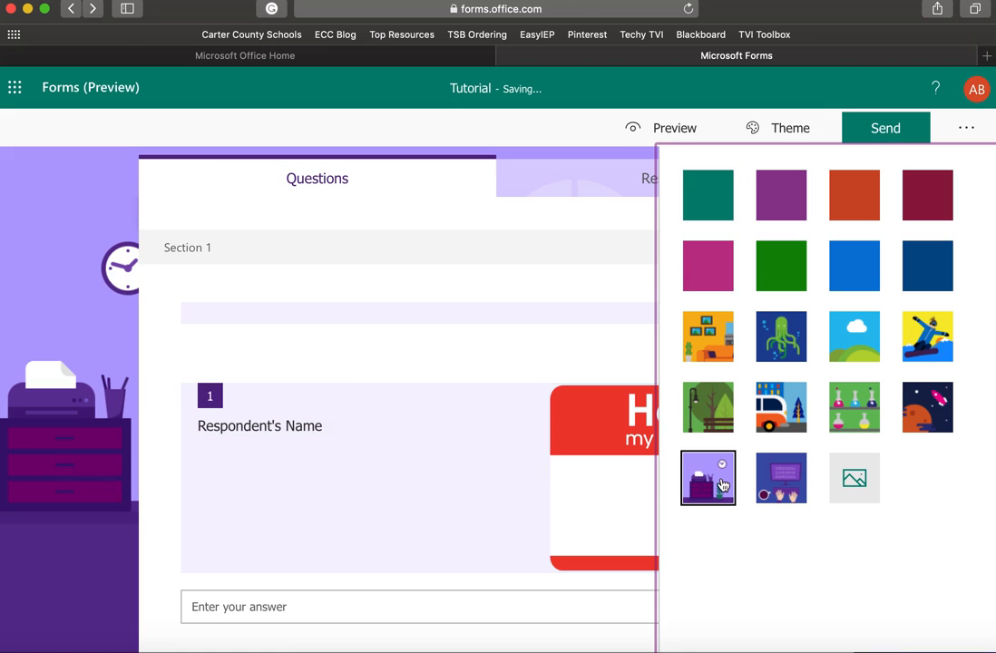
left_click(782, 205)
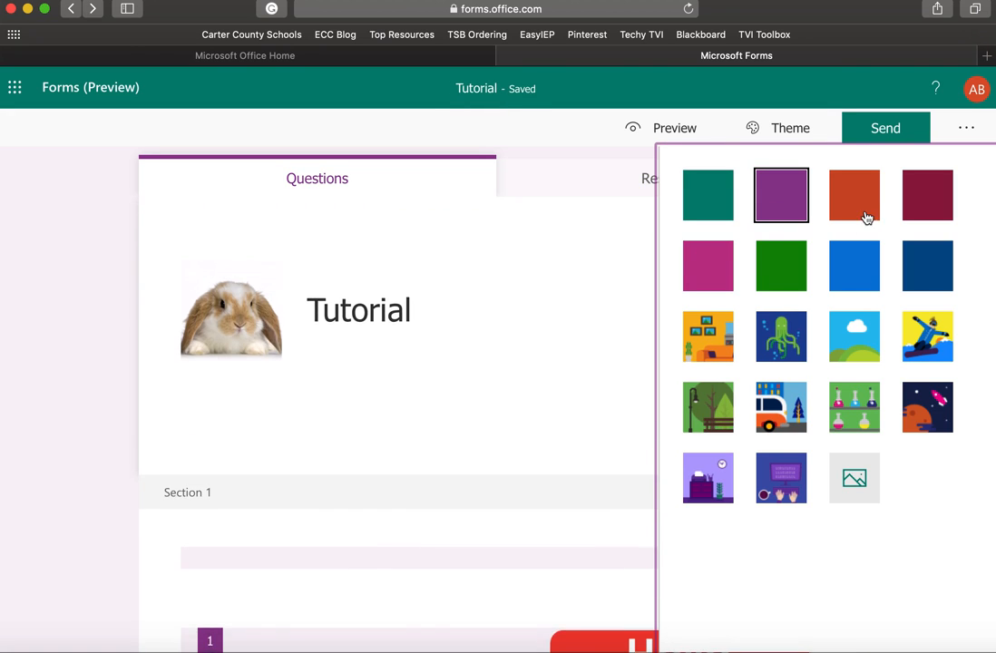
left_click(865, 215)
left_click(934, 207)
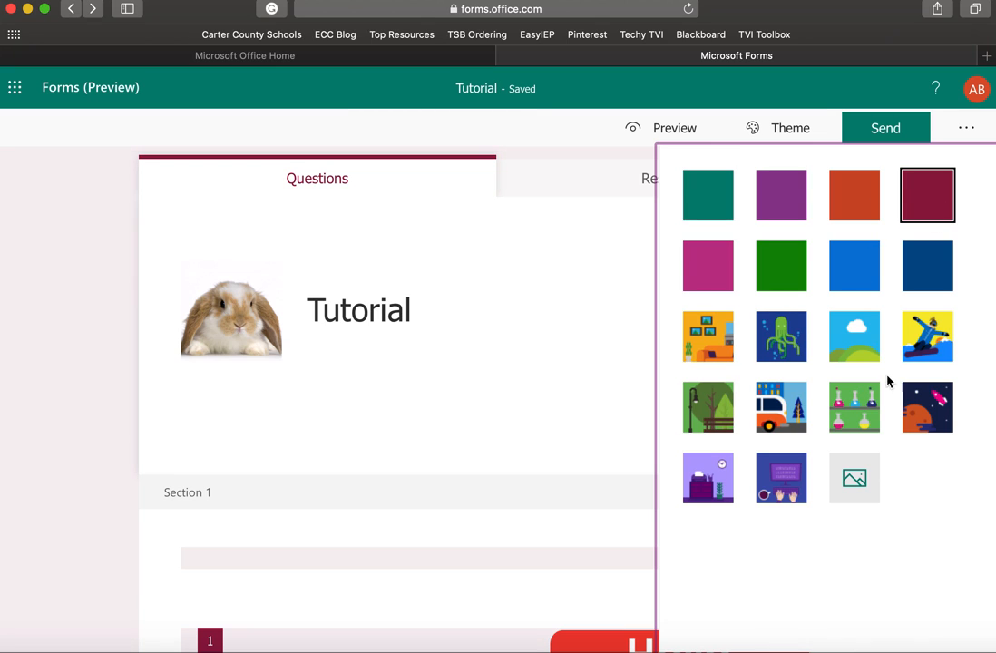
- Try the blue sky and hills picture theme on the form, and apply the plain teal-green theme instead
left_click(854, 344)
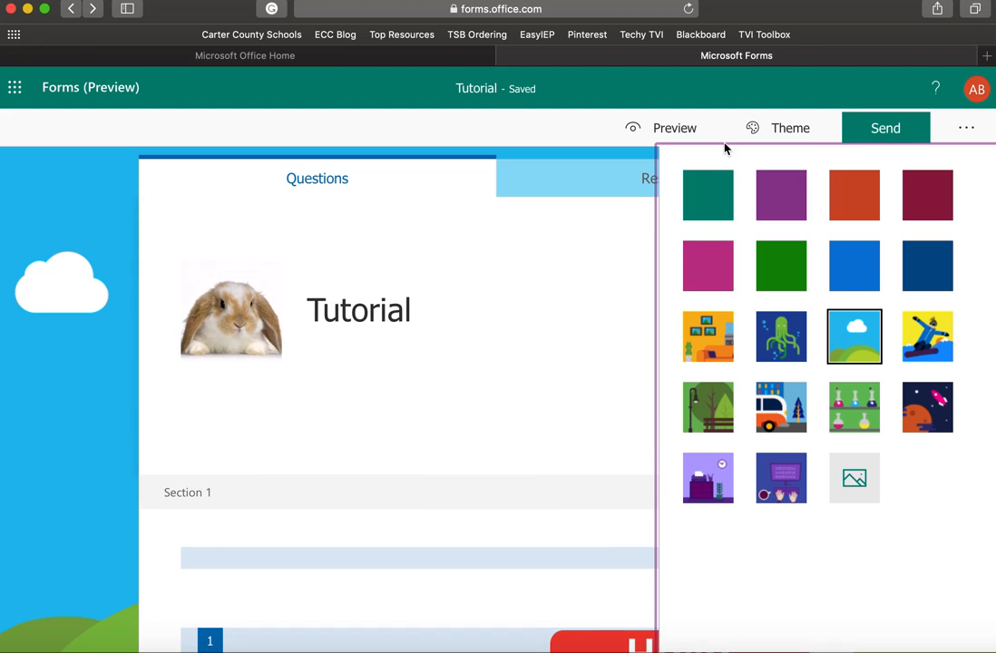
left_click(722, 199)
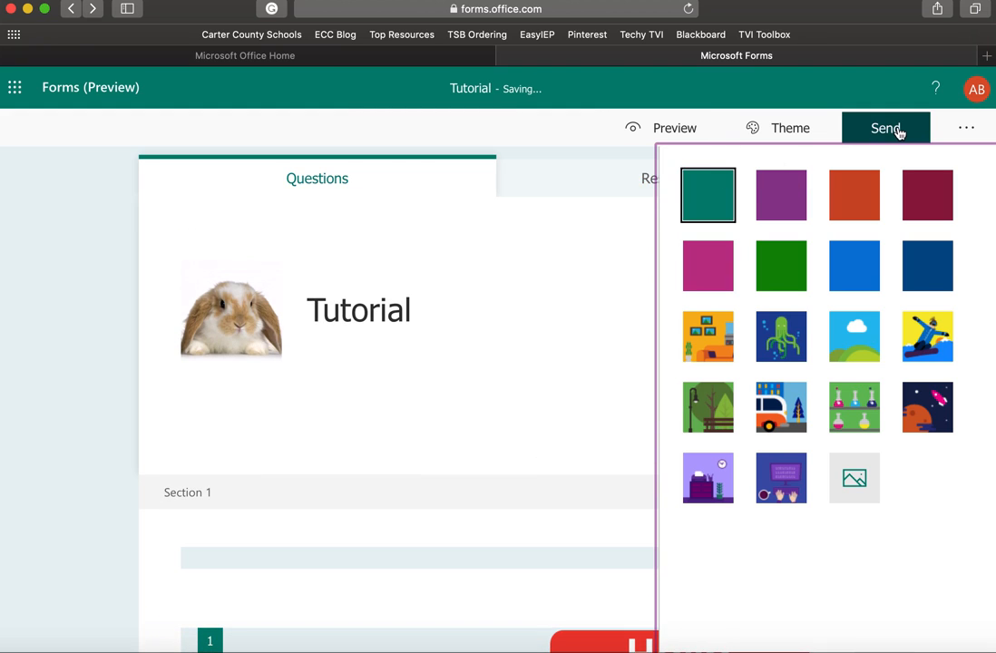
left_click(780, 129)
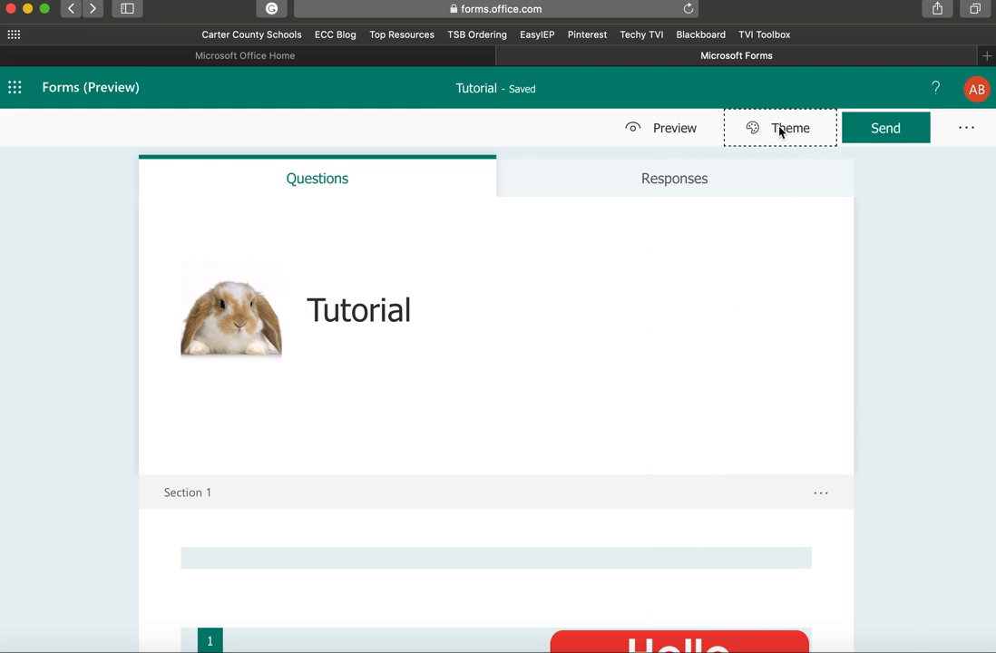
- Preview the Tutorial form in the computer and mobile layouts, and return to editing it
left_click(669, 131)
scroll(467, 313, "down", 5)
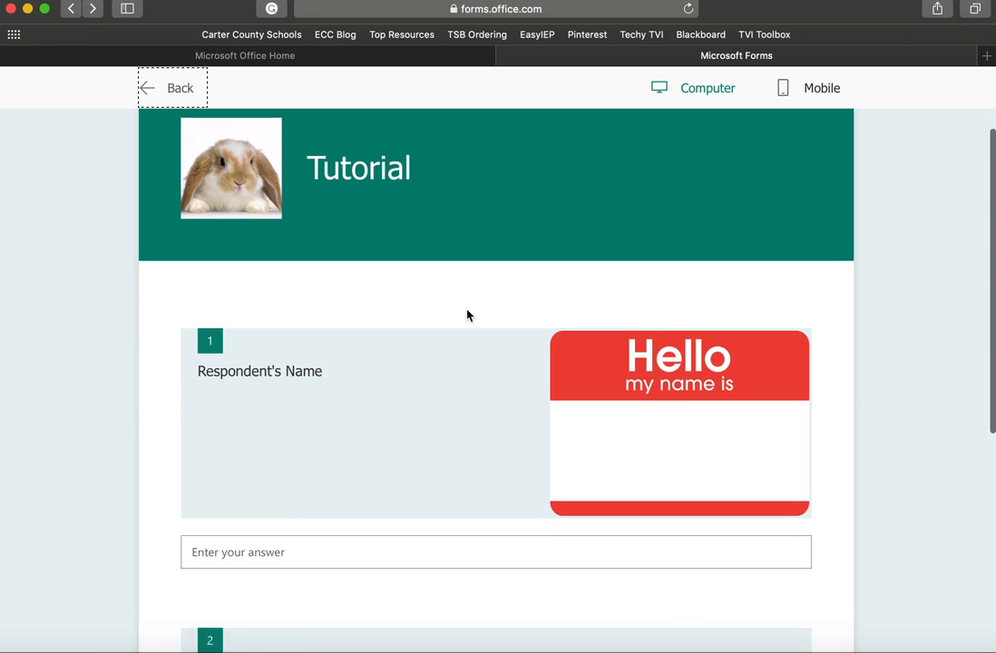
scroll(464, 320, "up", 5)
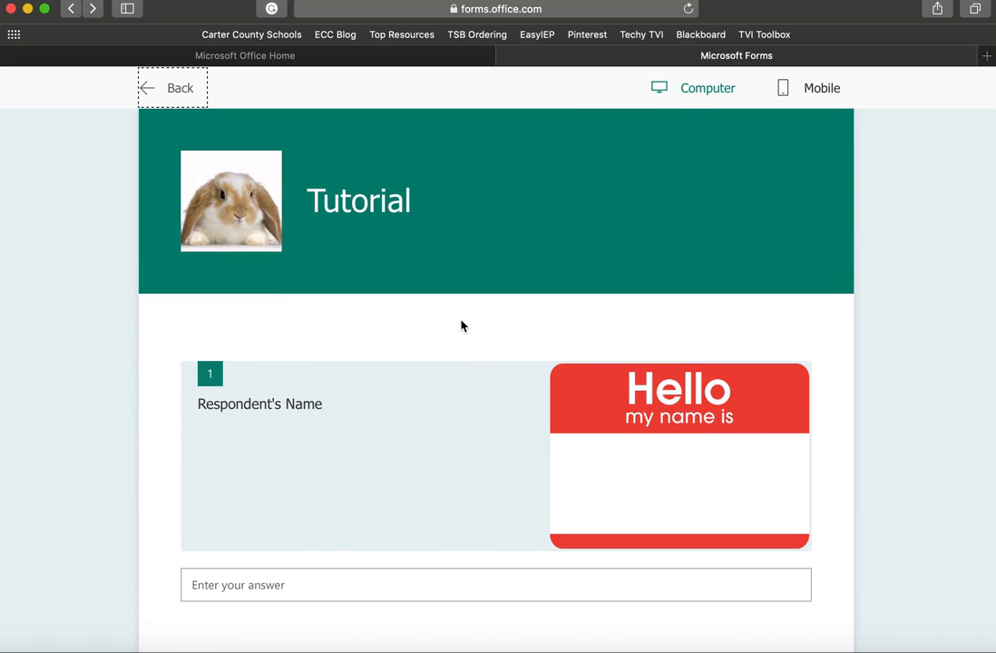
left_click(817, 88)
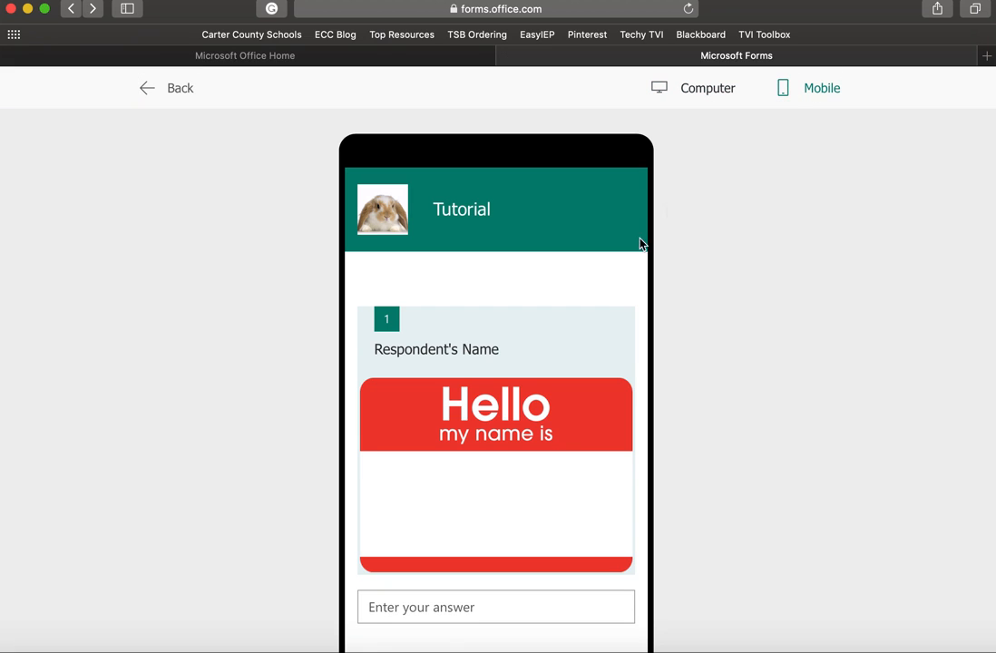
scroll(626, 282, "down", 5)
scroll(613, 376, "down", 5)
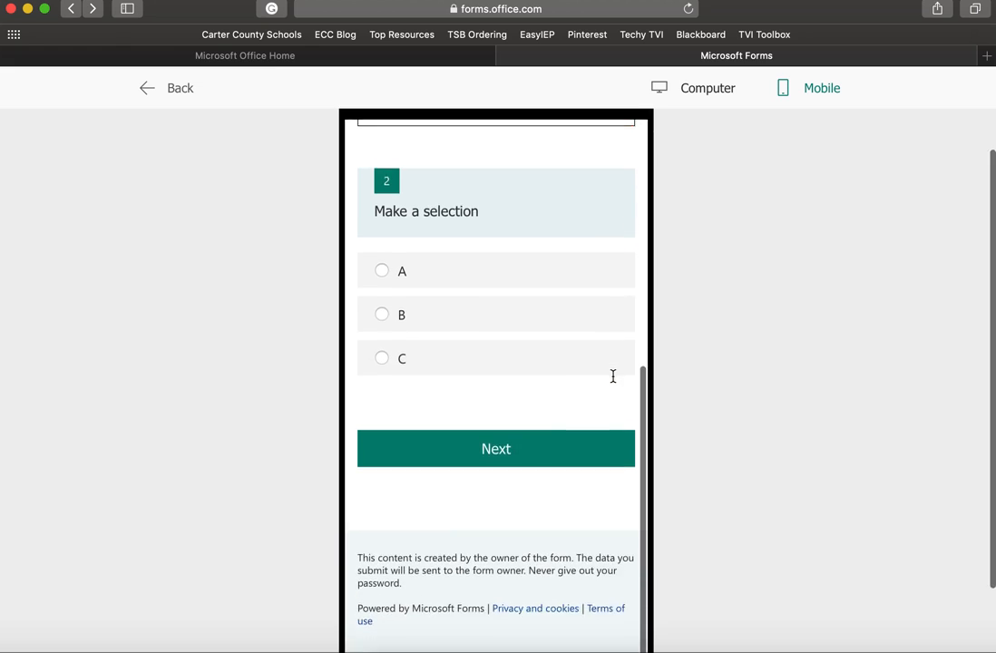
scroll(615, 382, "up", 10)
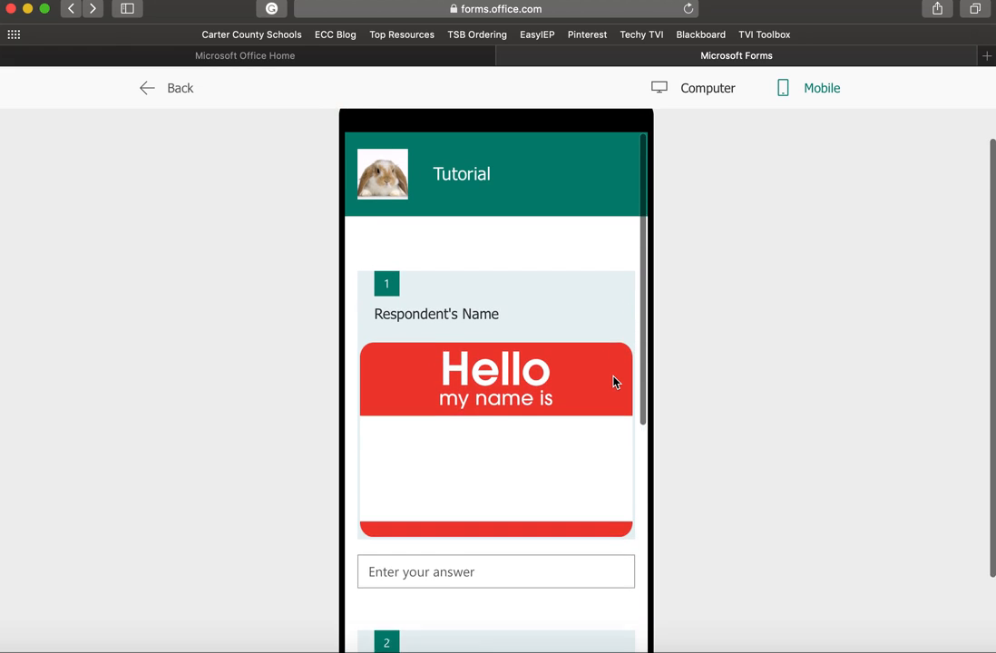
left_click(166, 109)
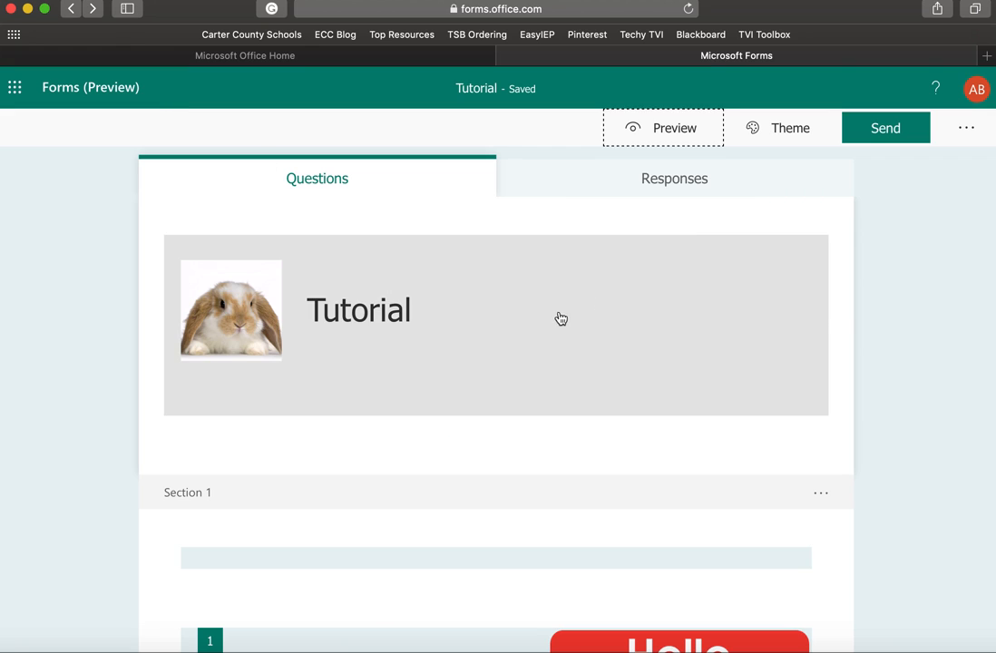
- Open the Tutorial form's settings with the options for responses
left_click(963, 133)
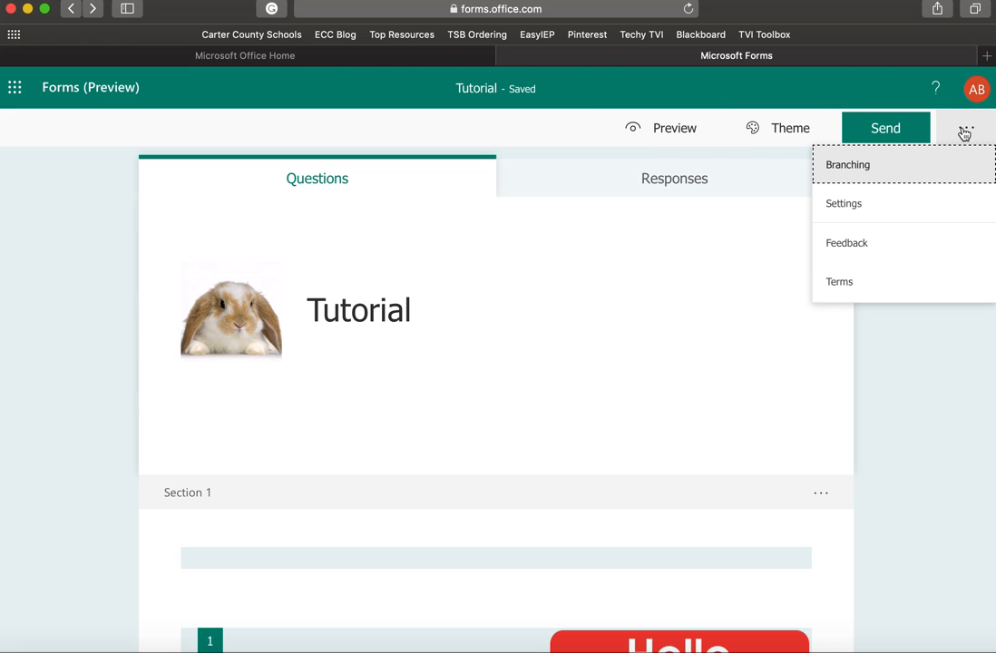
left_click(963, 132)
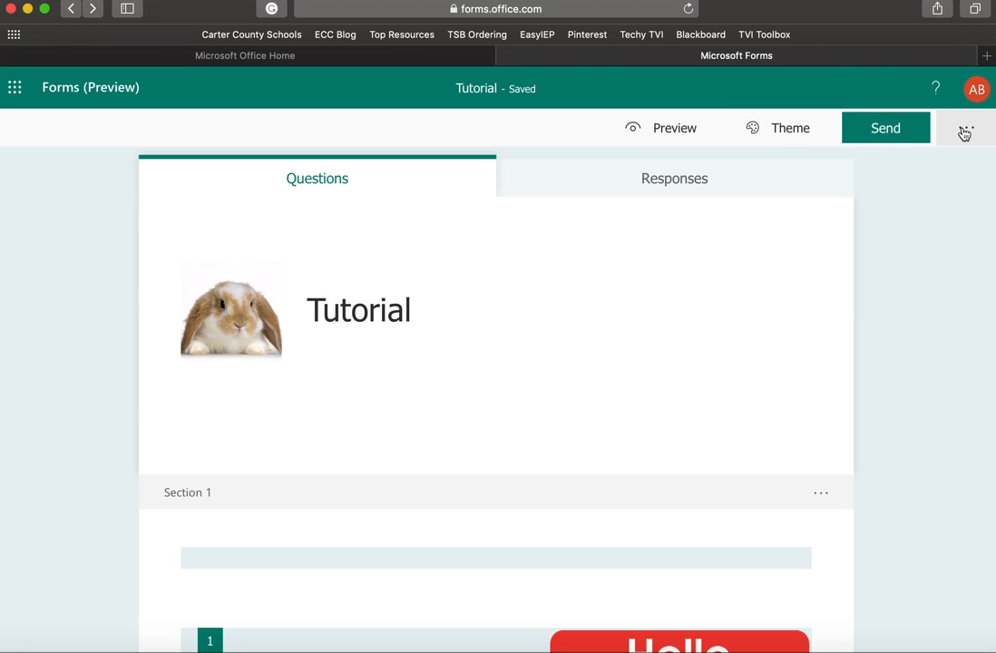
left_click(891, 133)
left_click(891, 132)
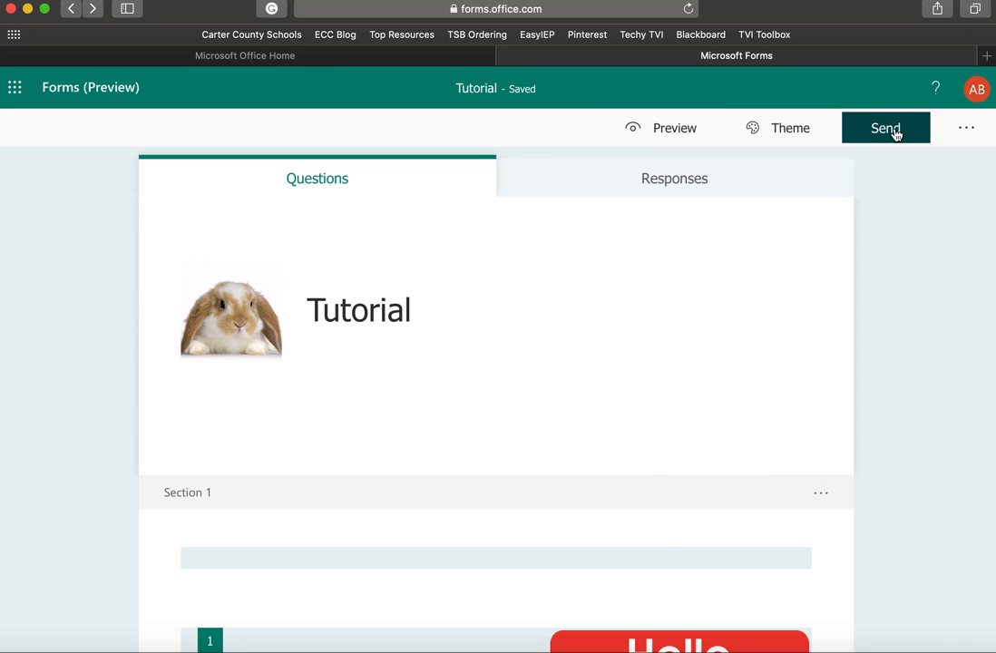
left_click(960, 134)
left_click(869, 207)
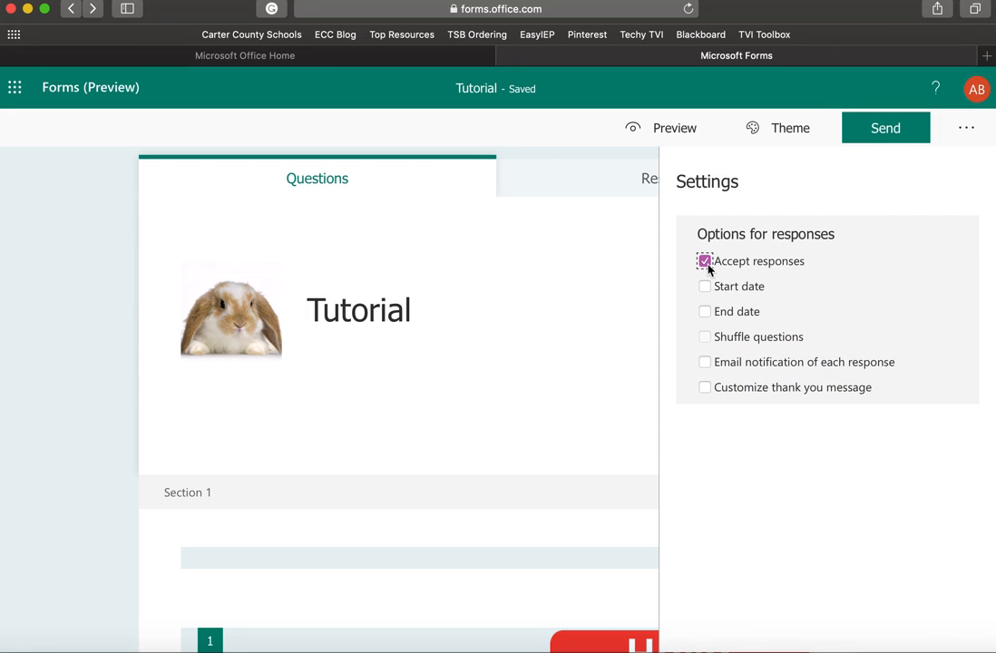
- Try the start date, email notification and customized thank you message options, and turn them all off again
left_click(703, 287)
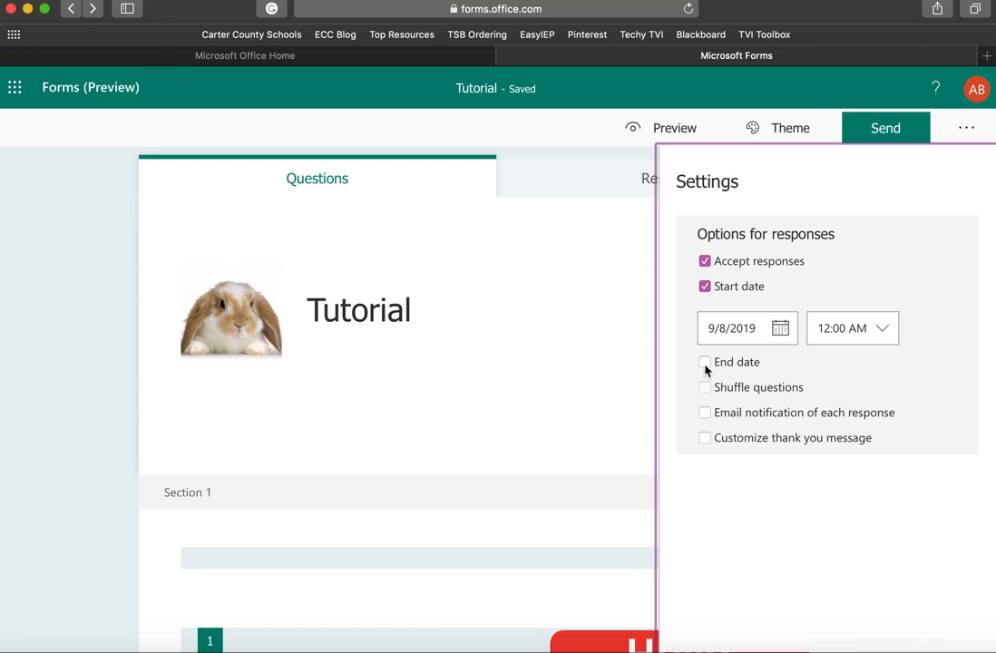
left_click(707, 413)
left_click(706, 416)
left_click(712, 441)
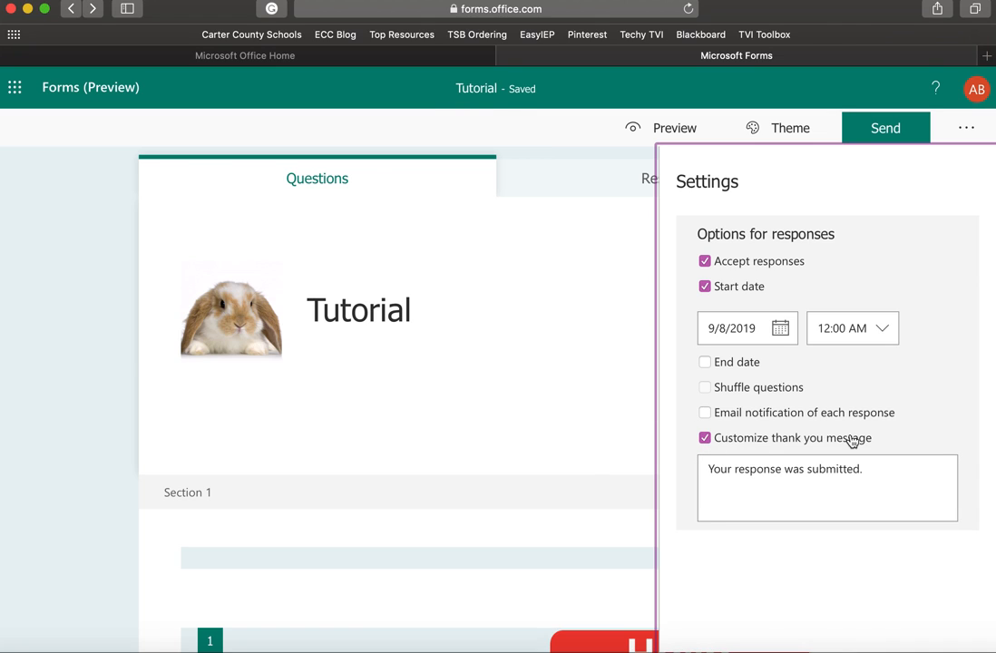
left_click(705, 438)
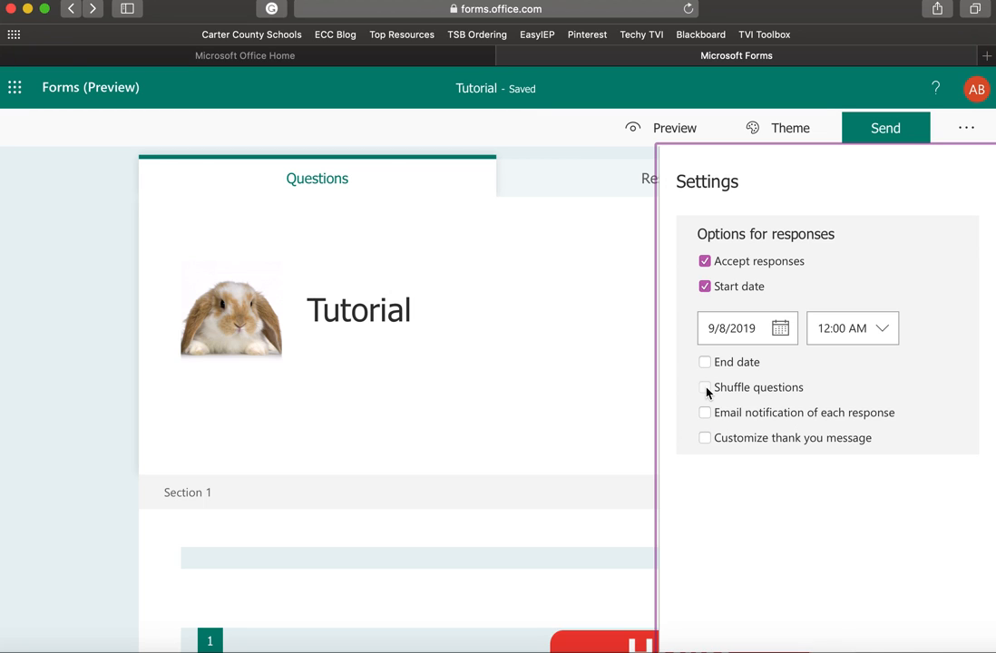
left_click(704, 289)
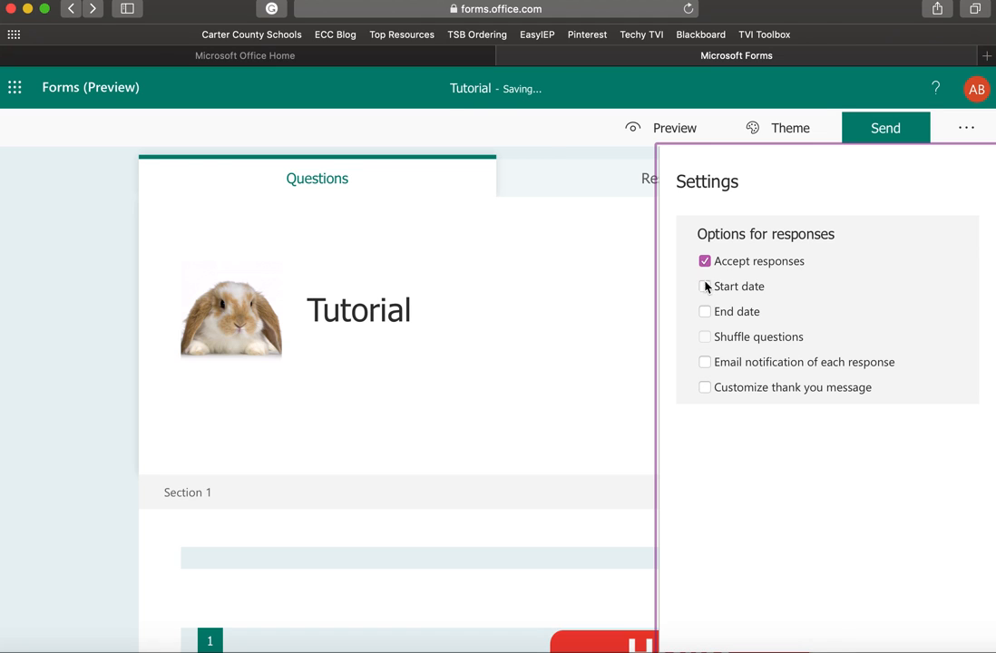
- Stop the Tutorial form from accepting responses and leave the settings
left_click(705, 264)
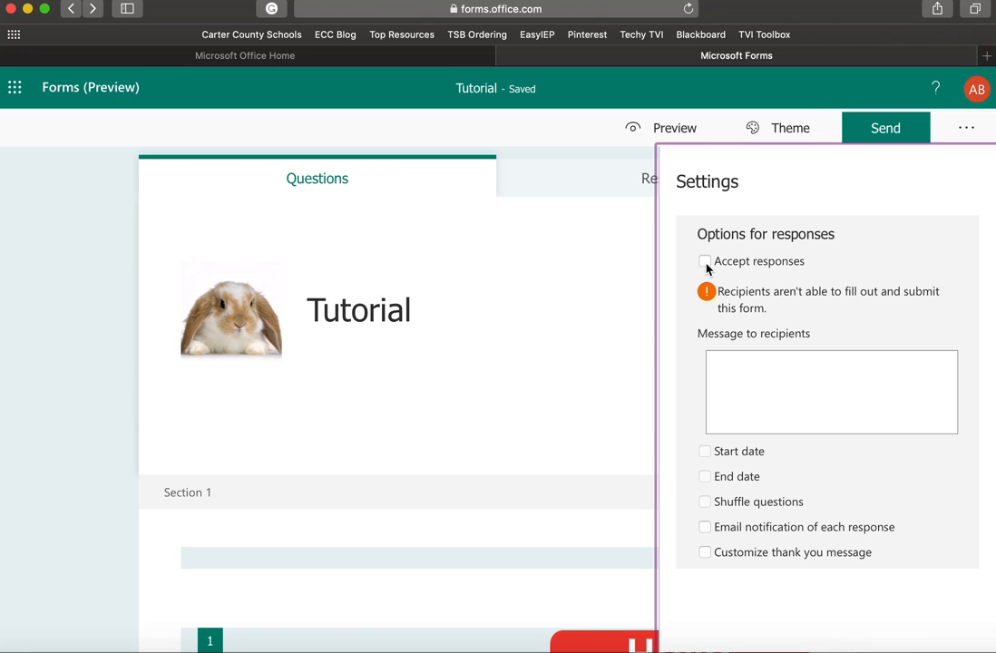
left_click(964, 136)
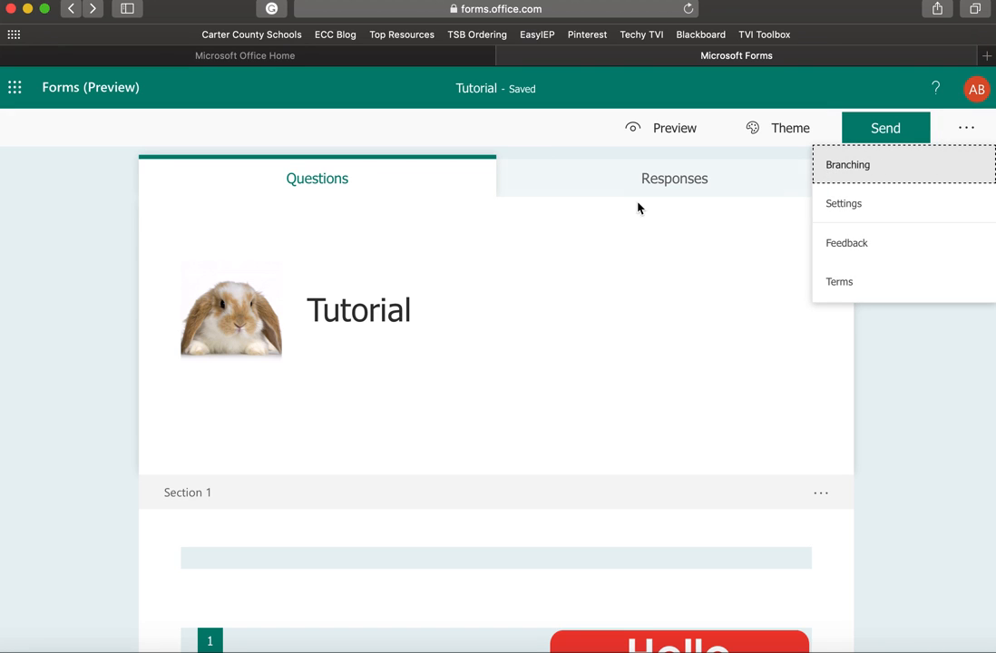
left_click(959, 145)
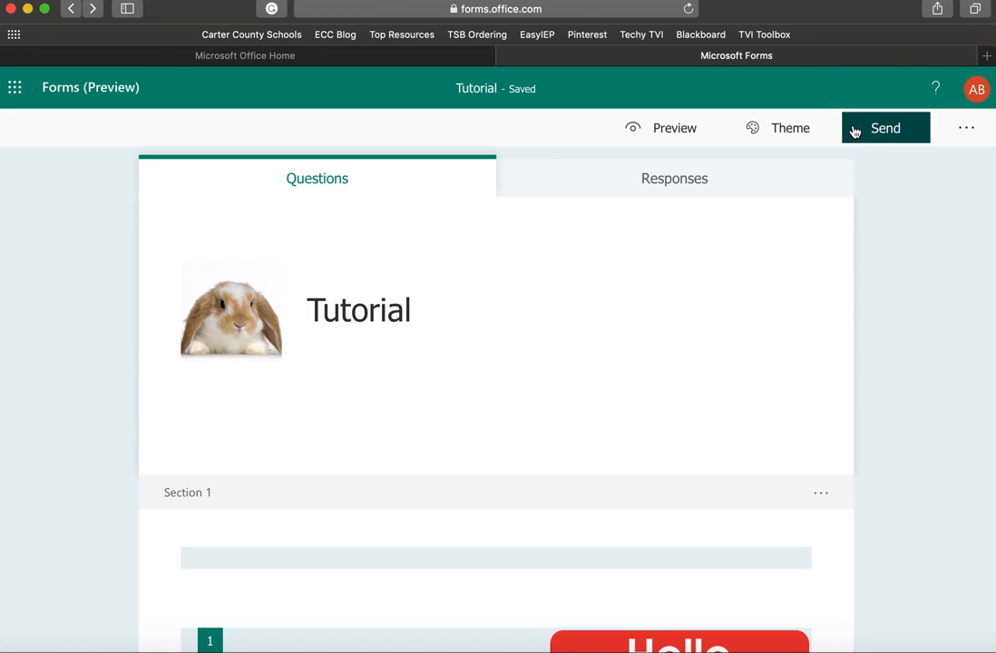
- Review sharing the form by link, QR code and email, discarding the email message without saving a draft
left_click(884, 137)
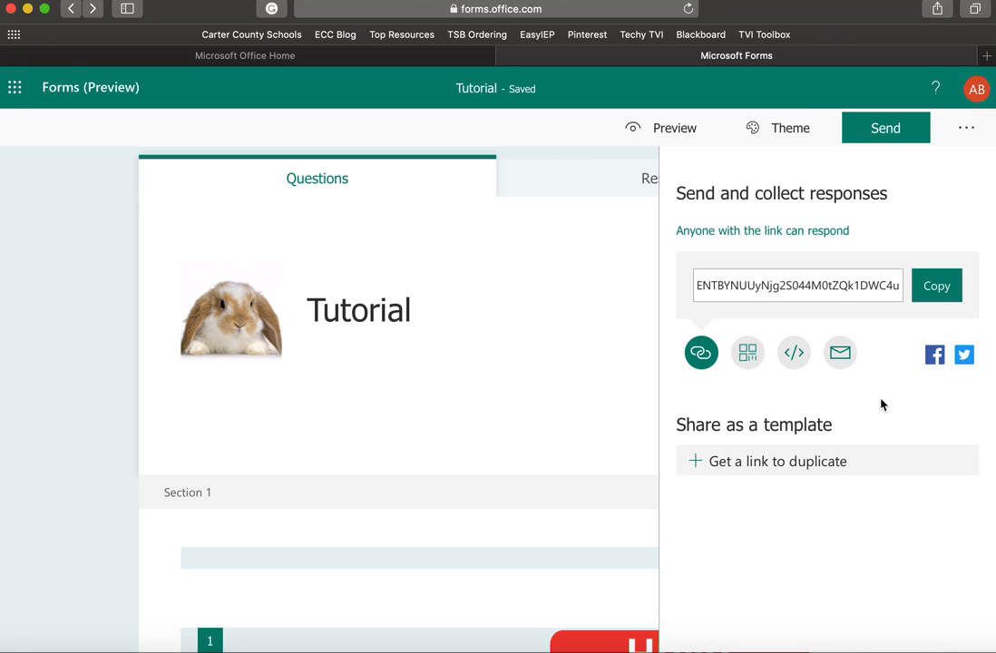
left_click(746, 361)
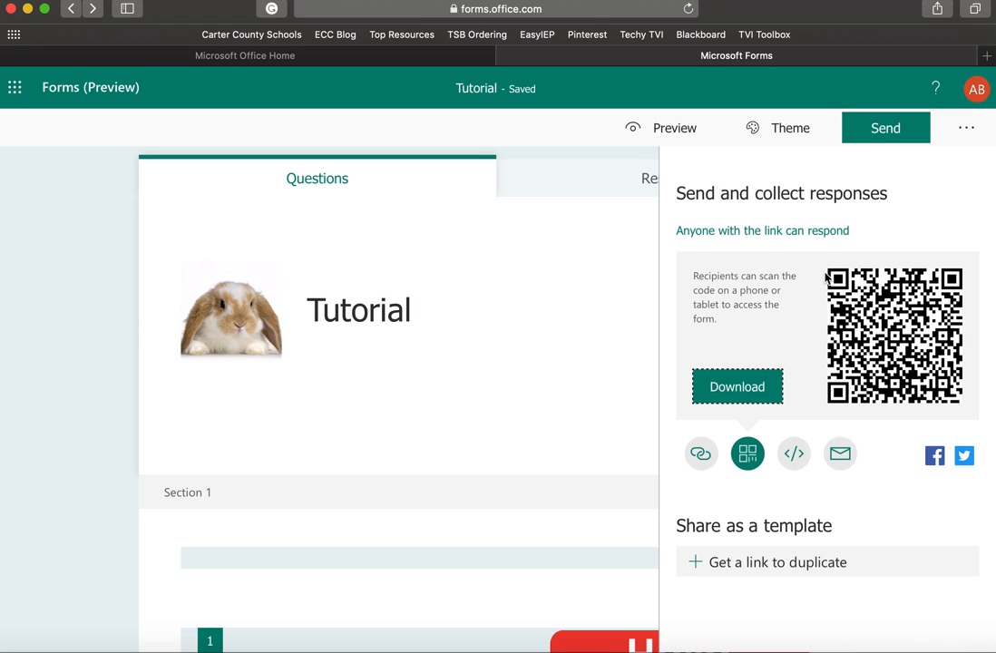
left_click(847, 456)
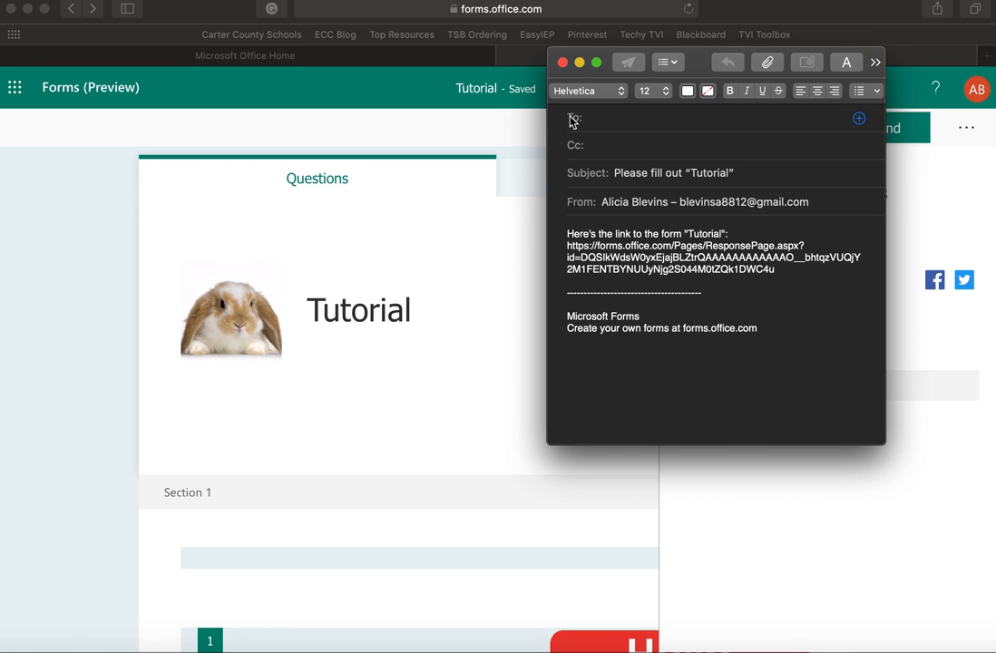
left_click(562, 62)
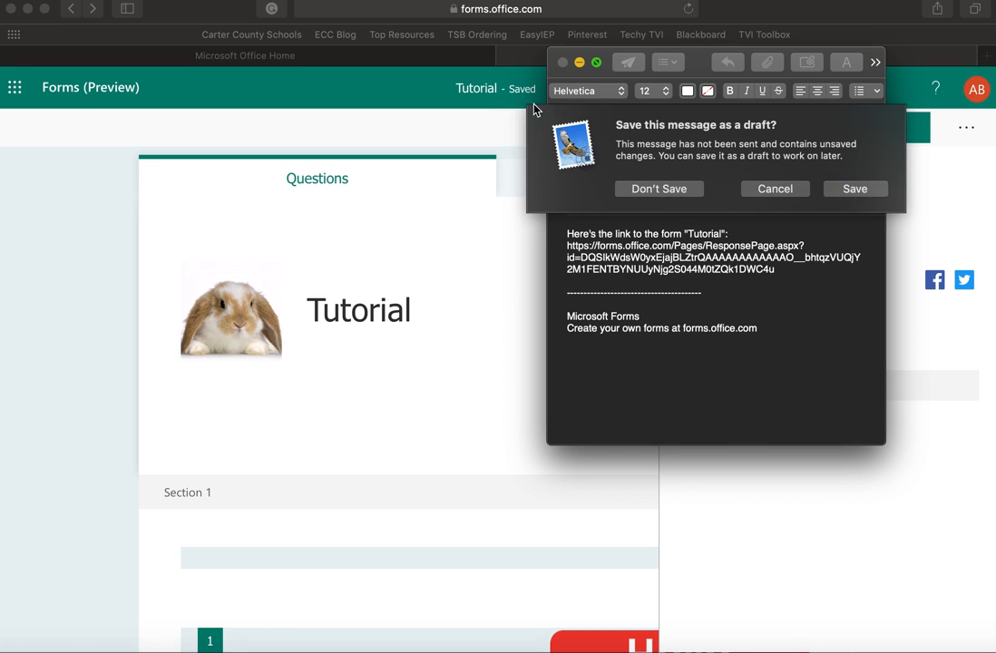
left_click(659, 188)
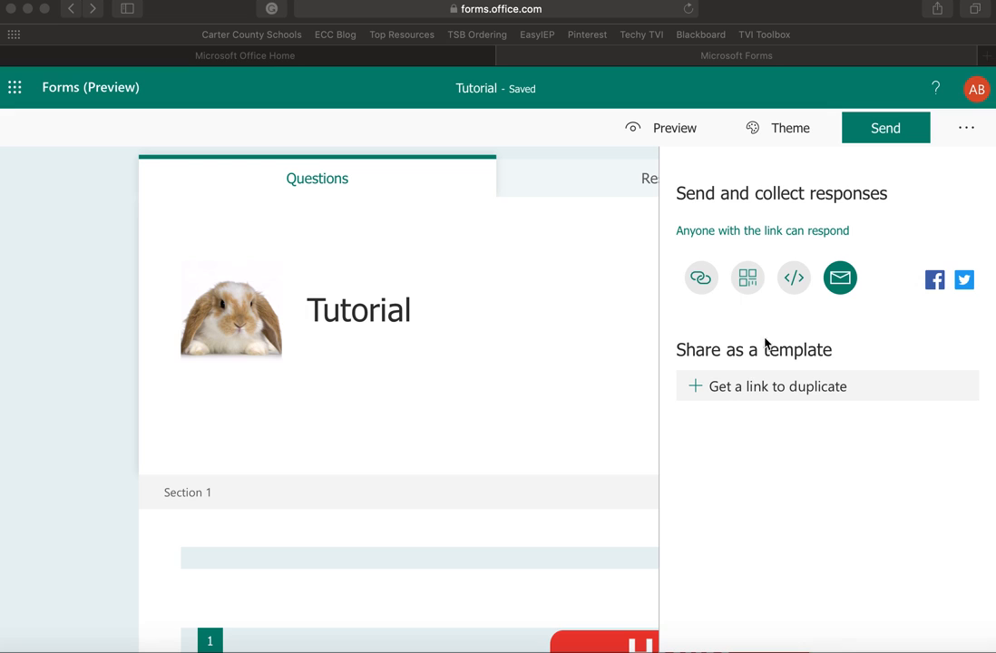
- Create a link that shares the form as a template for duplication, and remove that link again
left_click(731, 329)
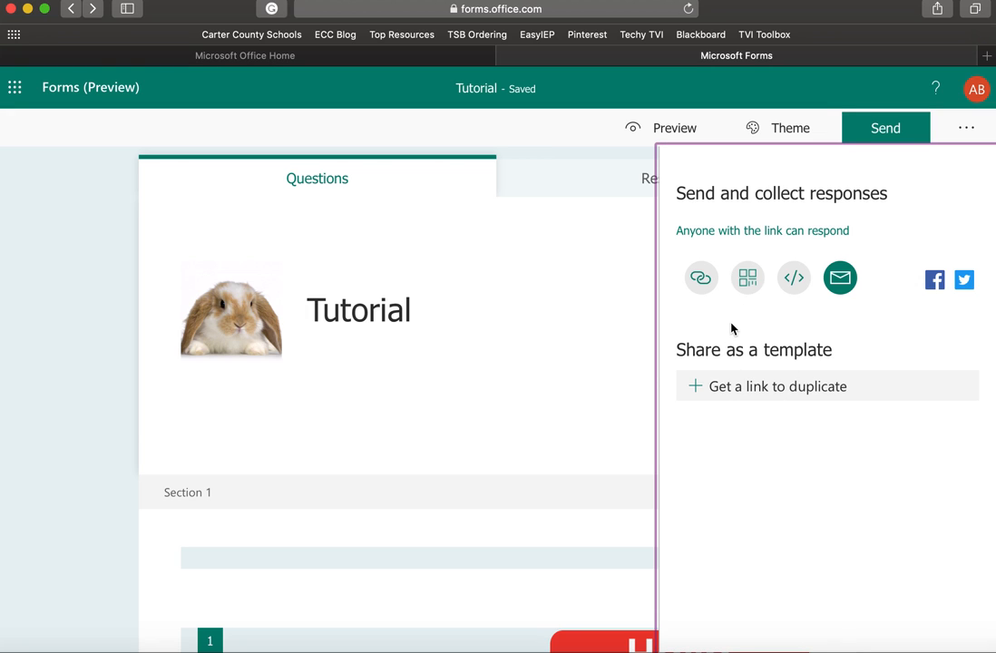
left_click_drag(682, 351, 838, 361)
left_click(838, 362)
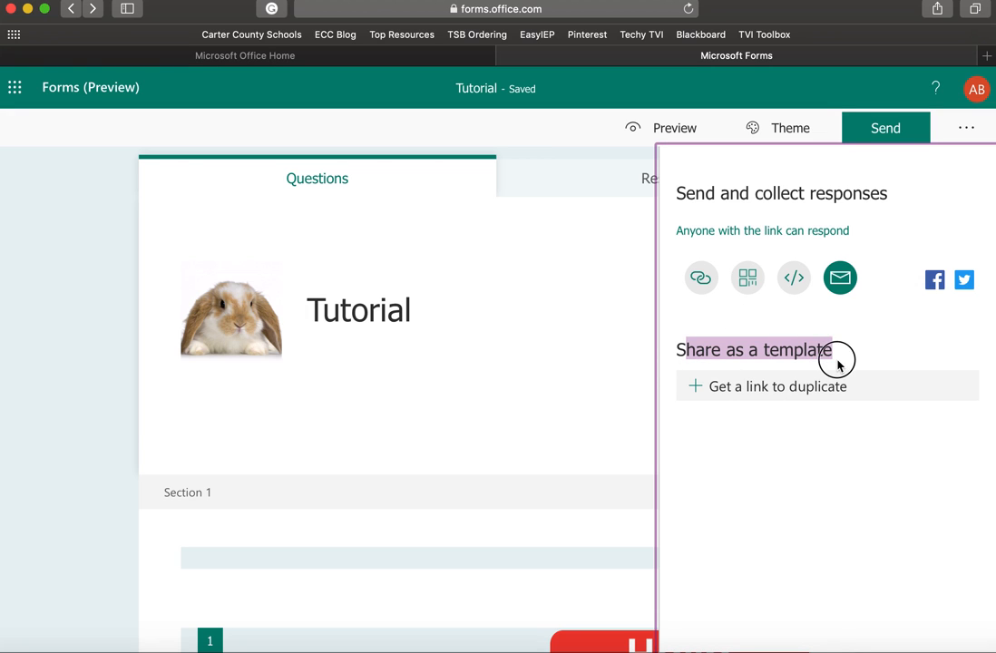
left_click(722, 393)
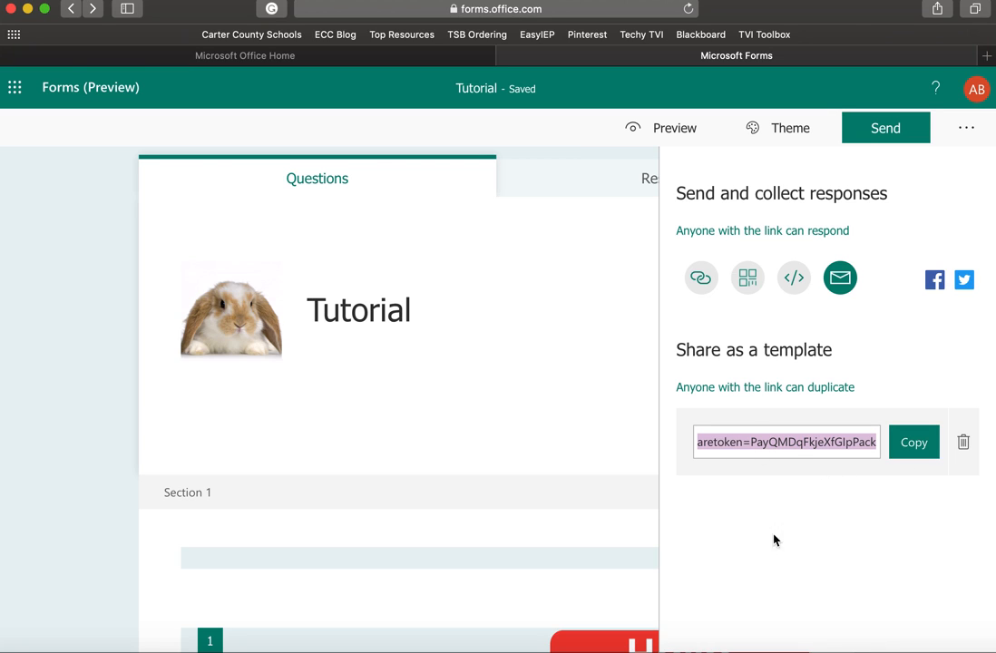
left_click(963, 444)
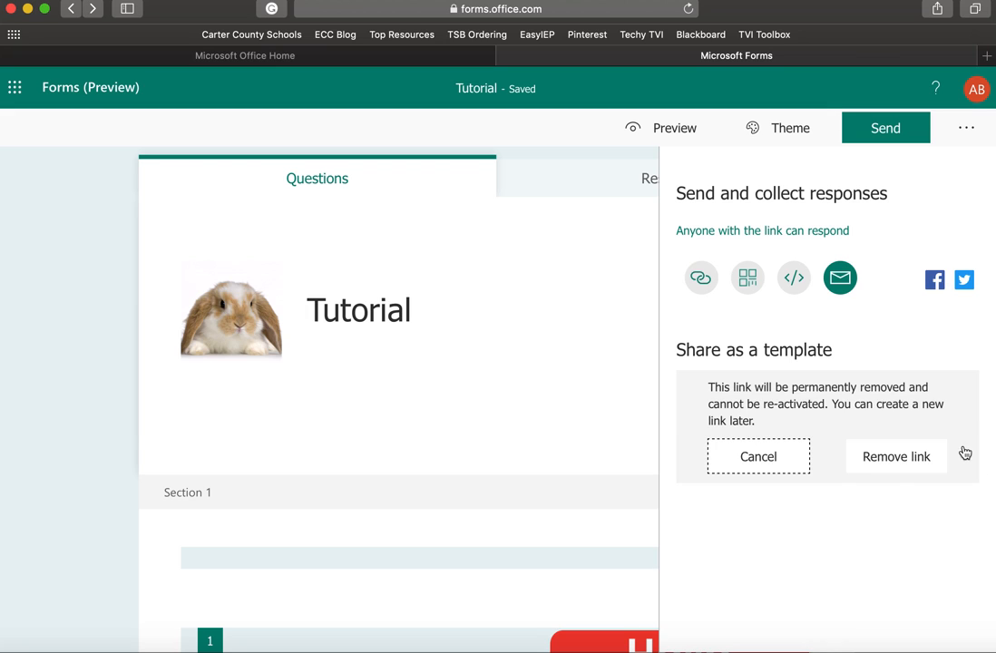
left_click(882, 467)
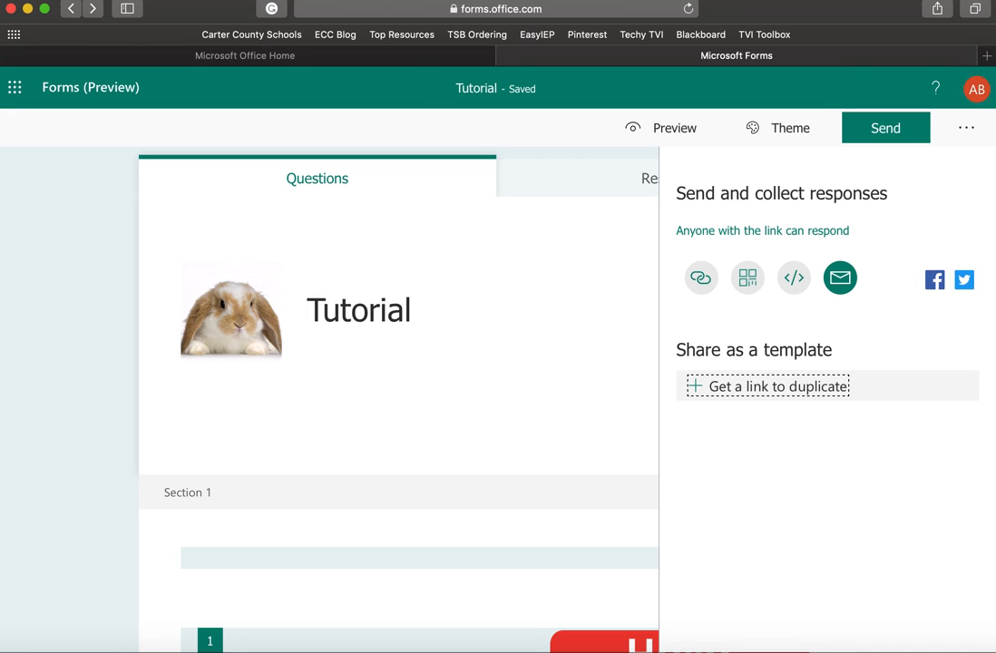
- Return to the Forms home page, look over the forms under My forms, and create a new quiz
left_click(57, 93)
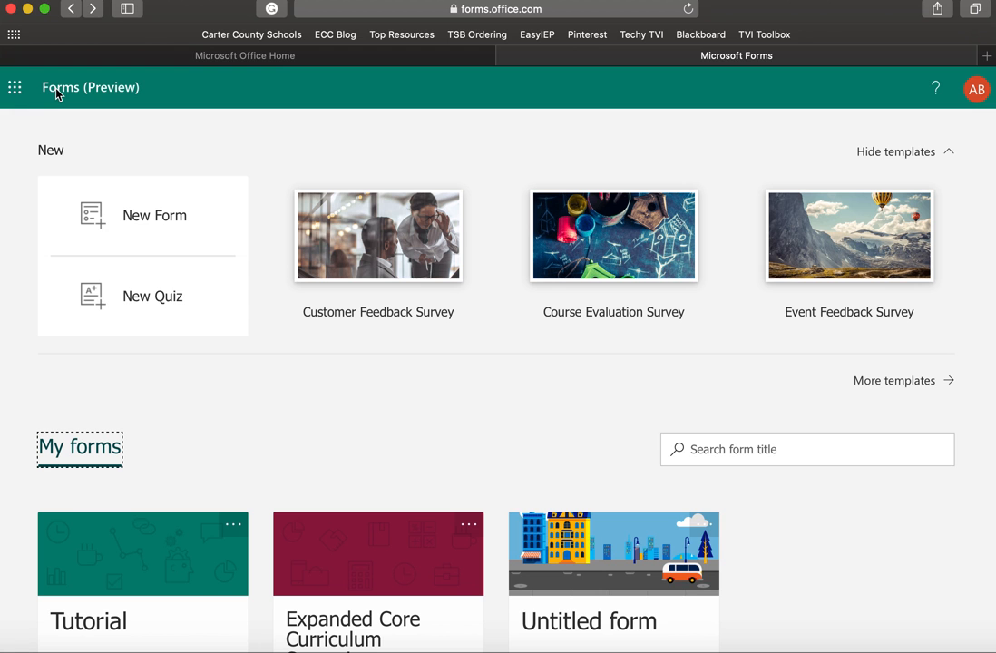
scroll(342, 382, "down", 3)
scroll(354, 336, "down", 3)
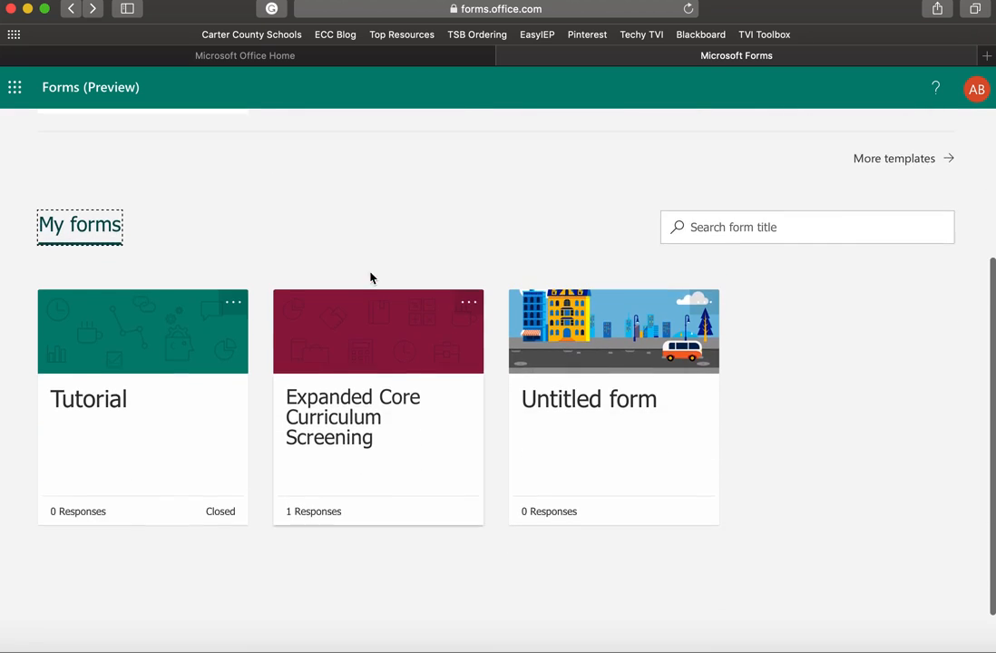
scroll(367, 290, "up", 5)
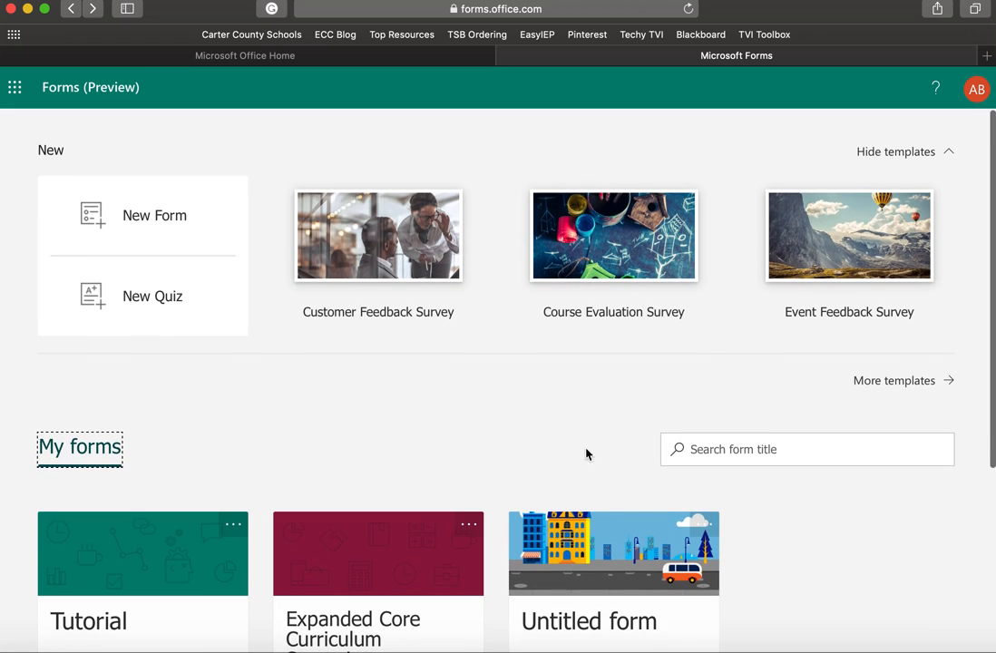
left_click(173, 303)
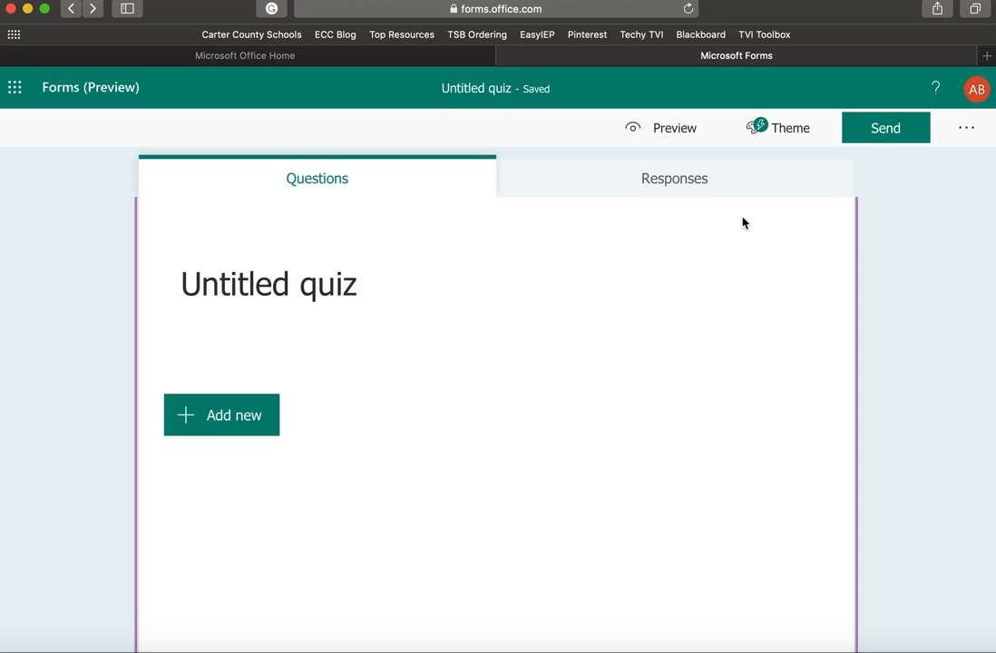
- Look through the theme ideas for the untitled quiz and return to the Forms home page to view My forms
left_click(791, 127)
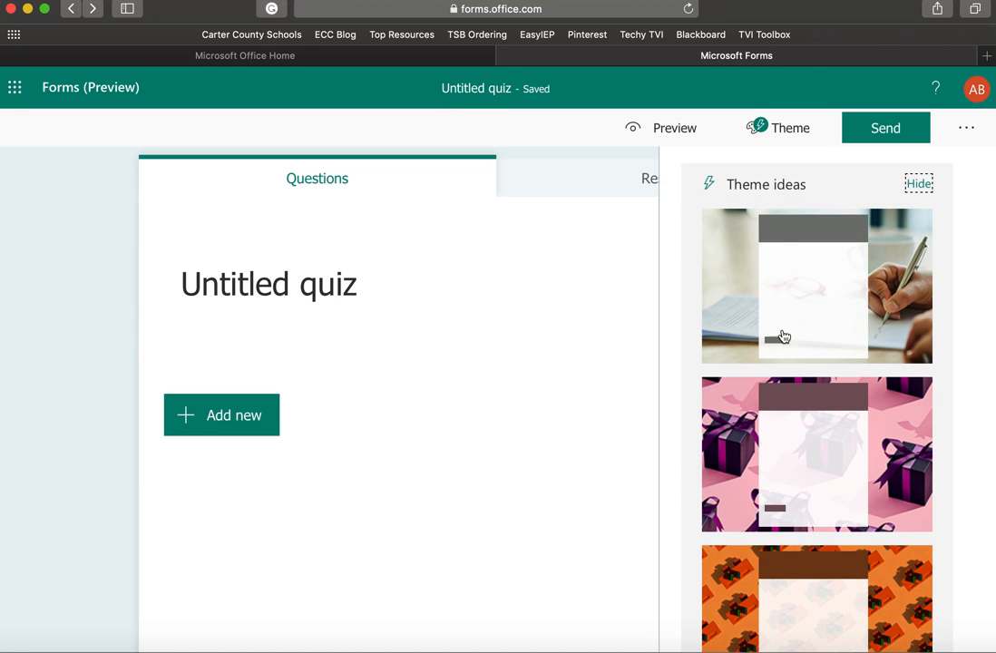
scroll(786, 373, "down", 10)
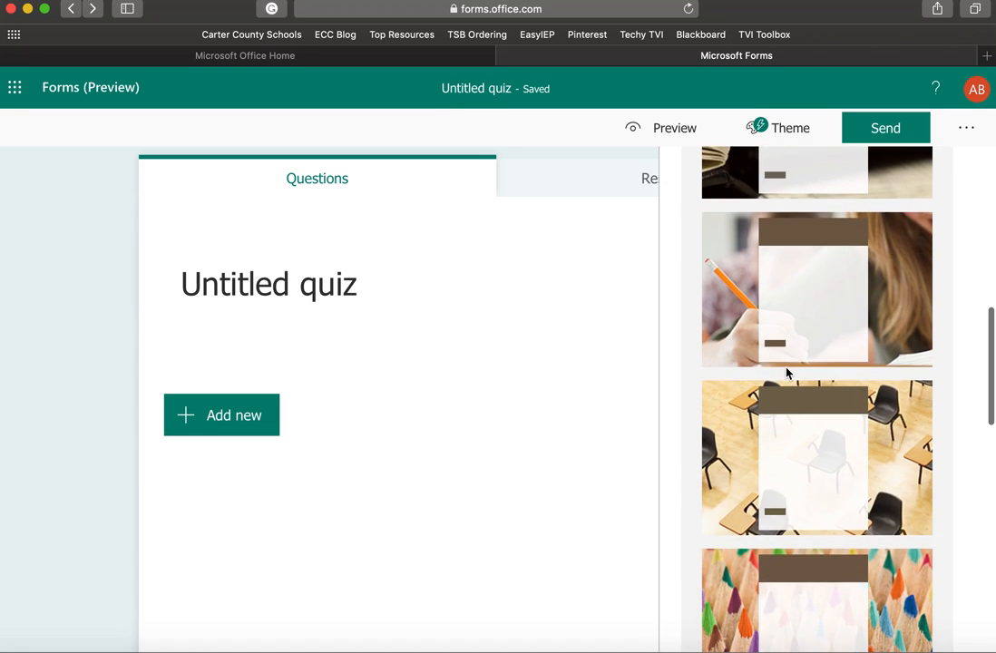
scroll(799, 330, "up", 10)
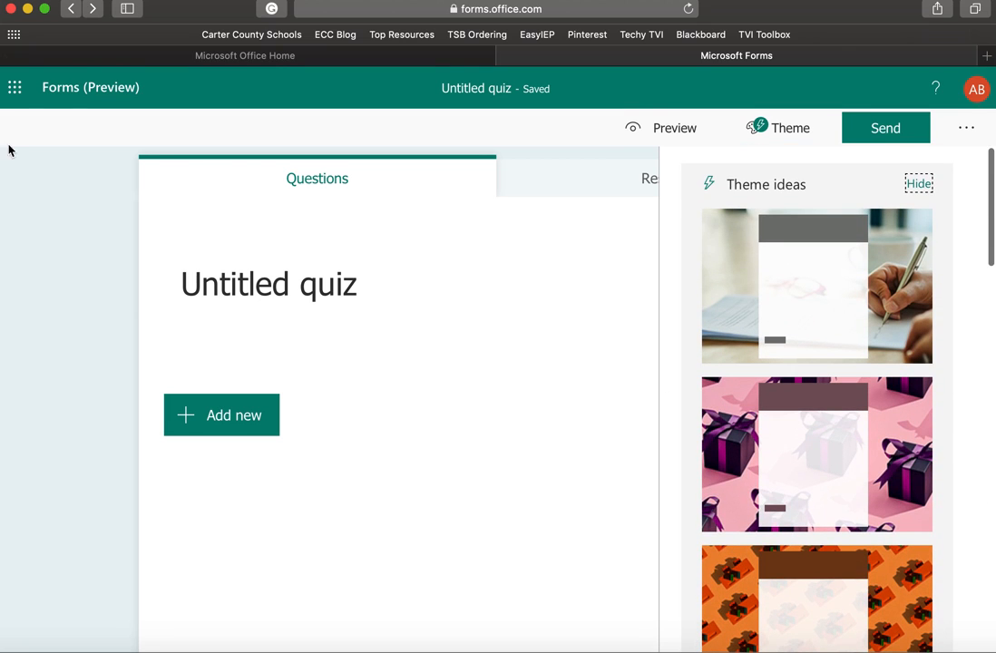
left_click(73, 9)
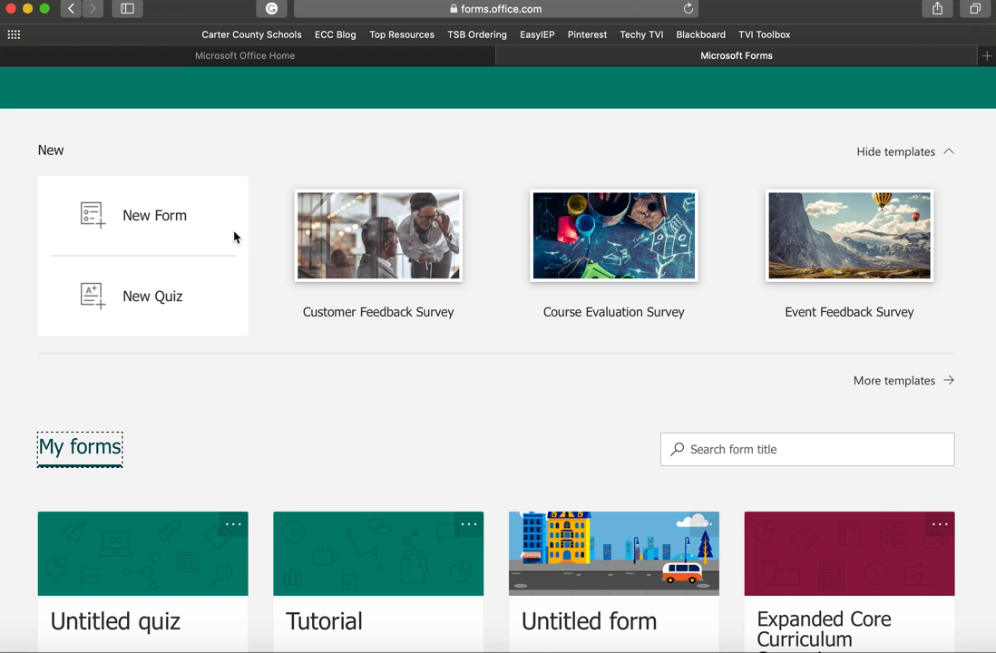
scroll(262, 246, "down", 3)
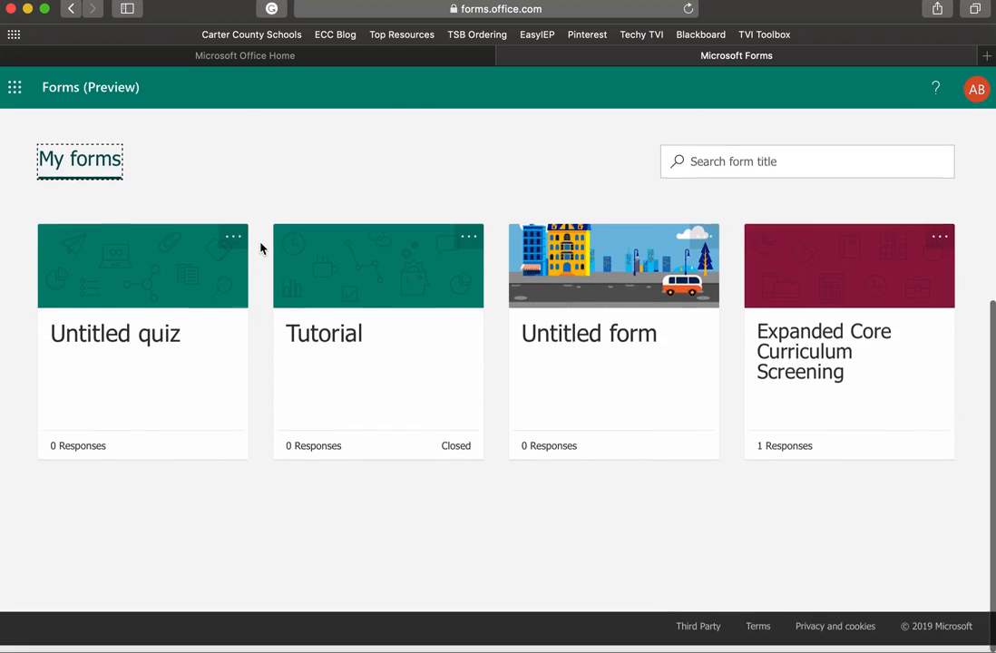
scroll(261, 247, "up", 3)
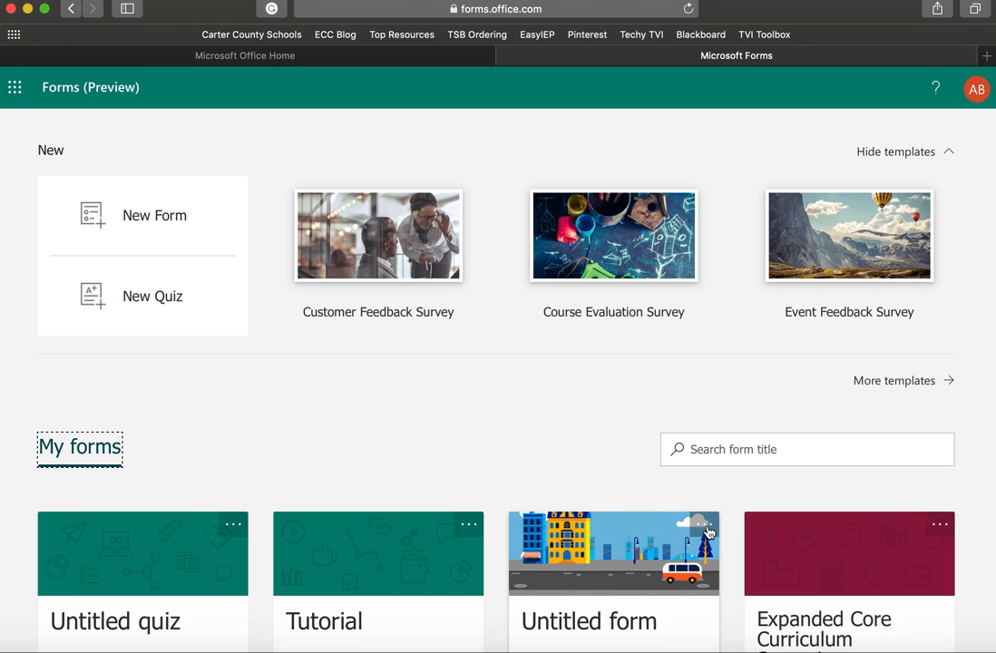
- Delete the Untitled form from My forms, moving it to the recycle bin
mouse_move(709, 532)
scroll(614, 518, "down", 4)
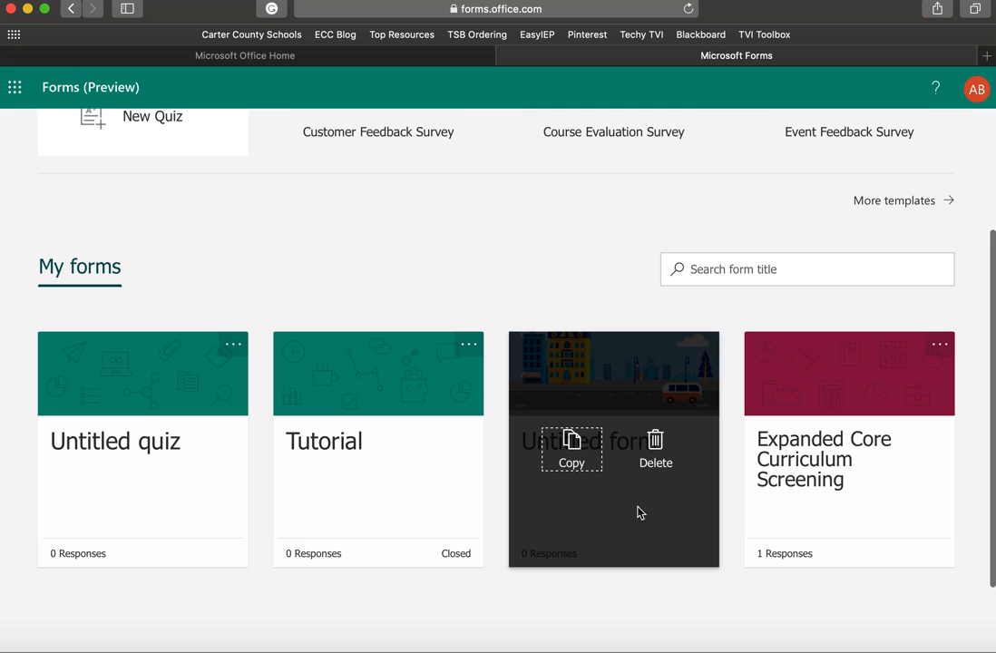
left_click(665, 460)
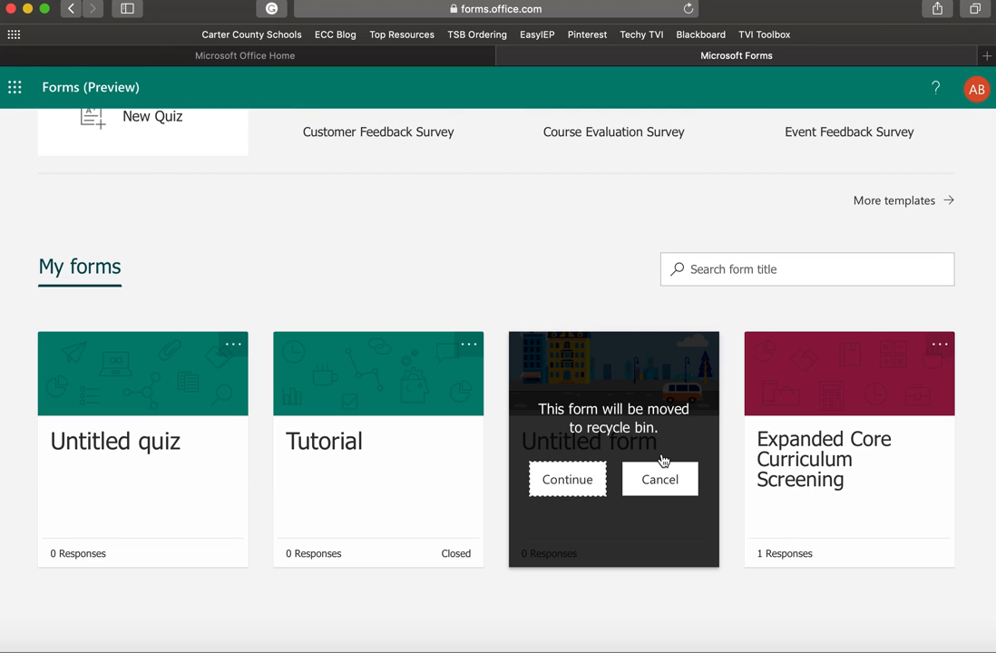
left_click(566, 480)
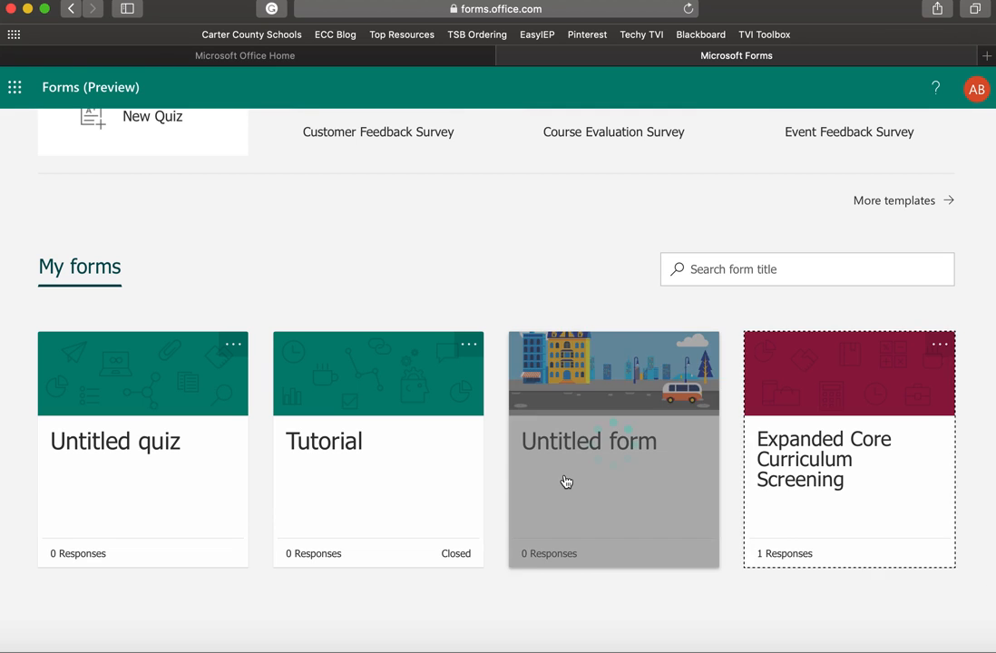
- Delete the Tutorial form and the Untitled quiz from My forms, moving both to the recycle bin
left_click(468, 346)
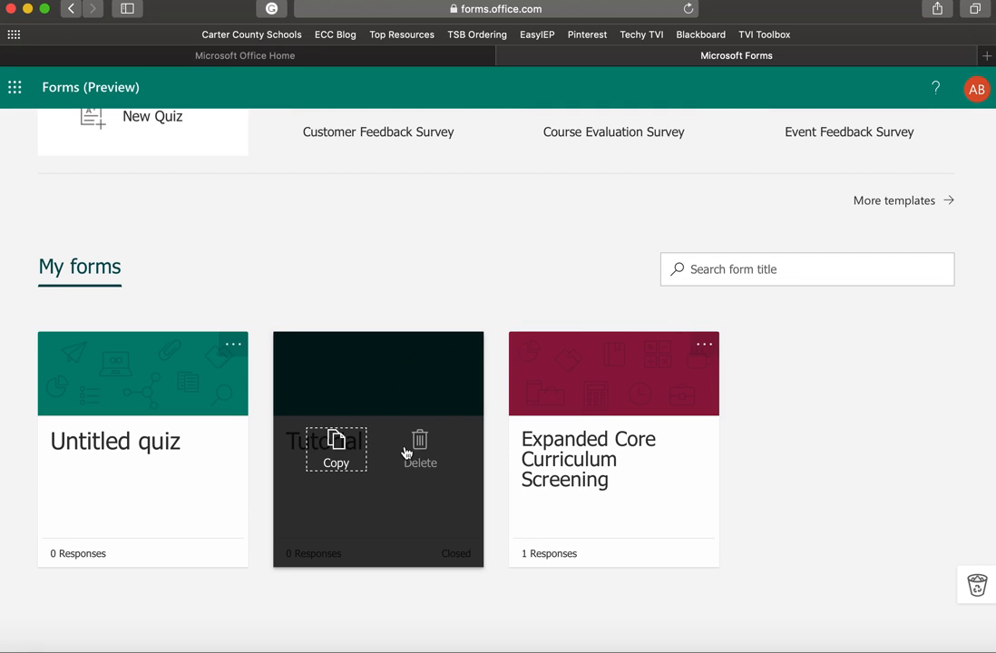
left_click(420, 449)
left_click(340, 484)
left_click(233, 344)
left_click(181, 453)
left_click(113, 479)
scroll(471, 299, "up", 3)
scroll(471, 299, "down", 4)
scroll(471, 300, "up", 4)
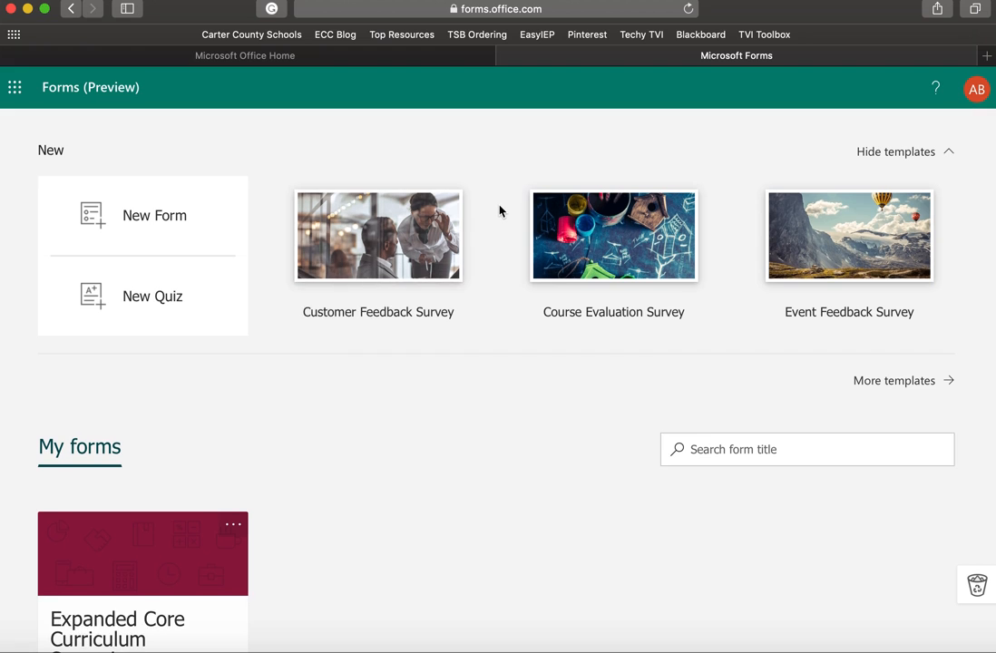
scroll(499, 210, "down", 3)
scroll(499, 210, "up", 3)
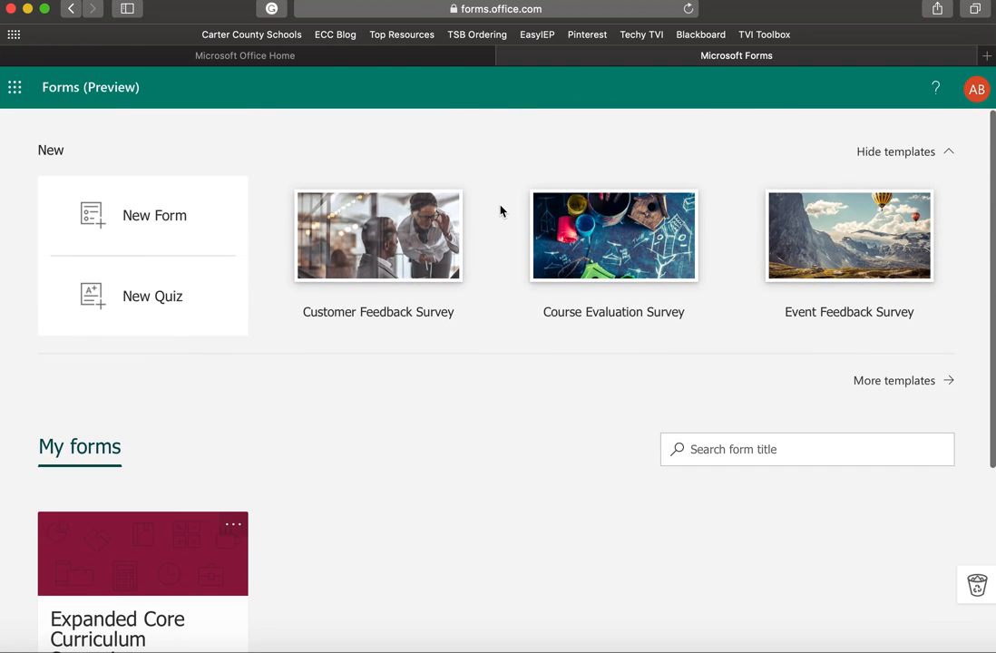